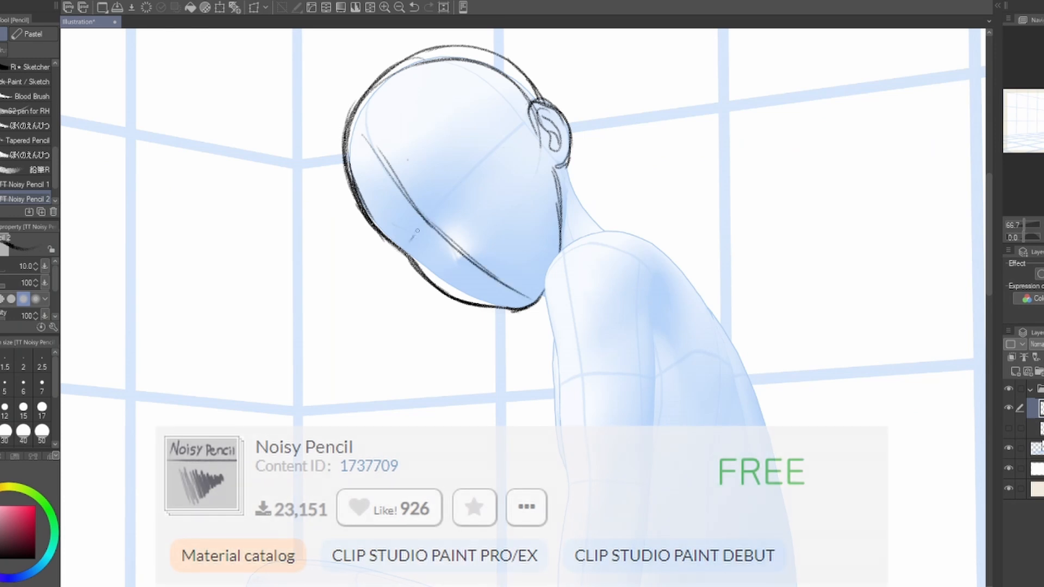
# Step: Sketch the ear's edge, neck, upper arm and forearm over the mannequin with TT Noisy Pencil 2
pyautogui.moveTo(536, 135); pyautogui.dragTo(576, 195)
pyautogui.moveTo(549, 163); pyautogui.dragTo(543, 165)
pyautogui.hotkey('ctrl', '-')
pyautogui.moveTo(564, 122); pyautogui.dragTo(568, 228)
pyautogui.moveTo(565, 229); pyautogui.dragTo(570, 227)
pyautogui.moveTo(567, 266); pyautogui.dragTo(552, 423)
# Step: Sketch the near hand resting on the seat, including the palm, thumb and spread fingers
pyautogui.moveTo(537, 389); pyautogui.dragTo(518, 424)
pyautogui.moveTo(564, 384); pyautogui.dragTo(586, 419)
pyautogui.hotkey('ctrl', 'z')
pyautogui.moveTo(532, 395)
pyautogui.mouseDown()
pyautogui.moveTo(553, 441)
pyautogui.moveTo(578, 390)
pyautogui.mouseUp()
pyautogui.moveTo(574, 388); pyautogui.dragTo(620, 430)
pyautogui.moveTo(621, 431); pyautogui.dragTo(573, 437)
pyautogui.moveTo(556, 443); pyautogui.dragTo(566, 436)
pyautogui.moveTo(597, 375)
pyautogui.mouseDown()
pyautogui.moveTo(602, 454)
pyautogui.moveTo(592, 407)
pyautogui.mouseUp()
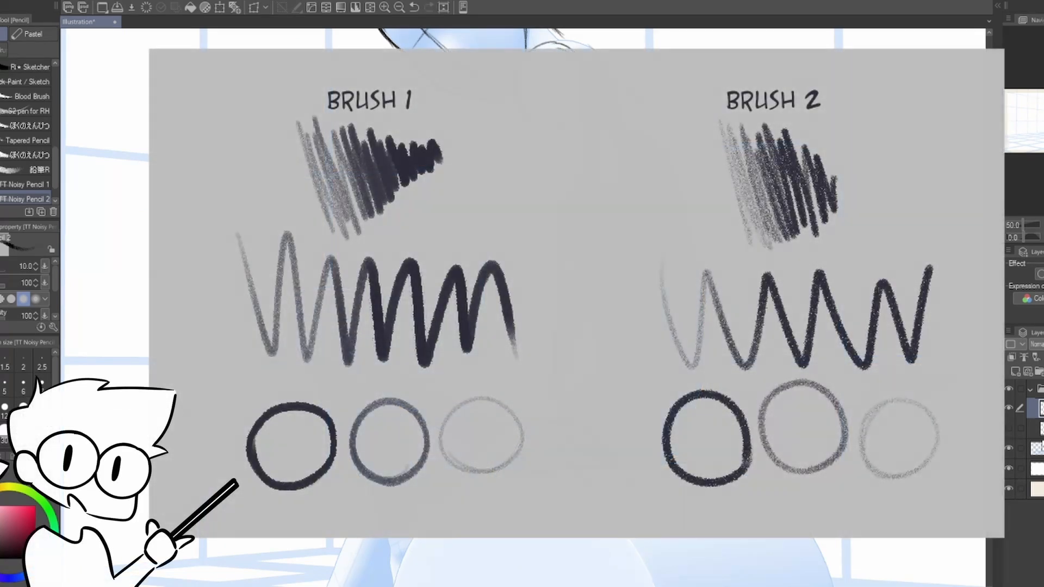
# Step: Sketch the thigh, knee and shin over the mannequin's raised leg
pyautogui.moveTo(549, 326); pyautogui.dragTo(523, 364)
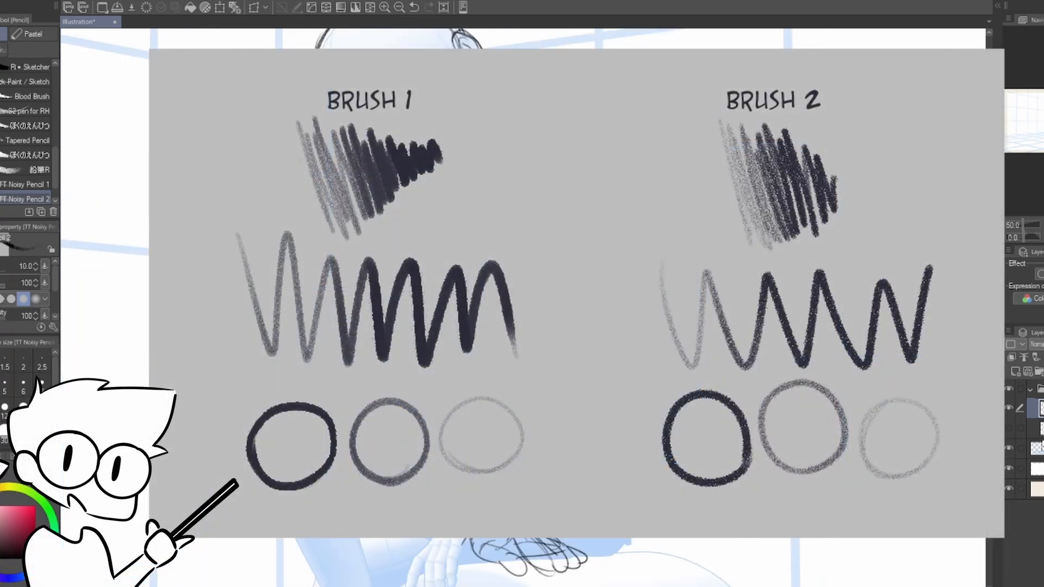
pyautogui.moveTo(544, 326); pyautogui.dragTo(529, 298)
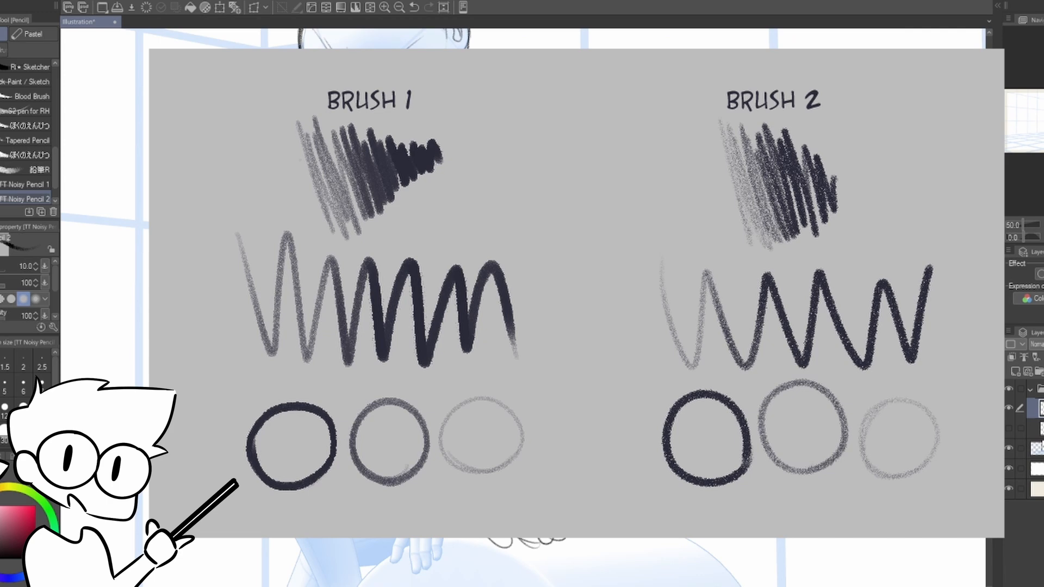
pyautogui.moveTo(489, 380)
pyautogui.mouseDown()
pyautogui.moveTo(594, 334)
pyautogui.moveTo(579, 256)
pyautogui.moveTo(519, 277)
pyautogui.mouseUp()
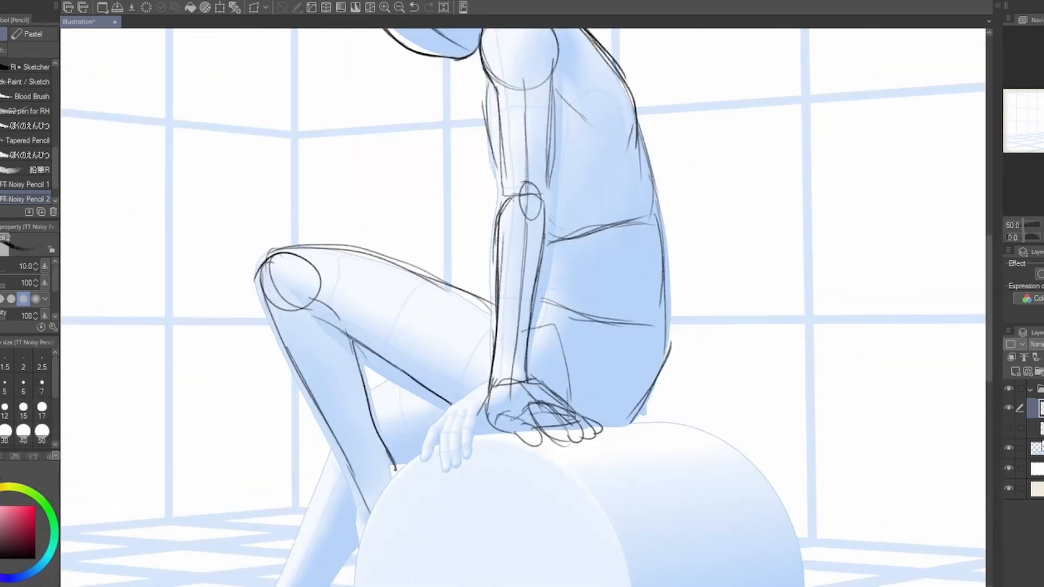
# Step: Sketch the hip and buttock contours where the figure meets the seat
pyautogui.moveTo(474, 341); pyautogui.dragTo(468, 372)
pyautogui.moveTo(633, 389); pyautogui.dragTo(593, 455)
pyautogui.moveTo(570, 327); pyautogui.dragTo(617, 386)
pyautogui.moveTo(632, 396); pyautogui.dragTo(601, 468)
pyautogui.moveTo(725, 370); pyautogui.dragTo(719, 473)
# Step: Sketch the far lower leg with its ankle circle and pointed foot
pyautogui.moveTo(543, 473); pyautogui.dragTo(723, 155)
pyautogui.moveTo(621, 219); pyautogui.dragTo(671, 250)
pyautogui.moveTo(513, 288); pyautogui.dragTo(462, 398)
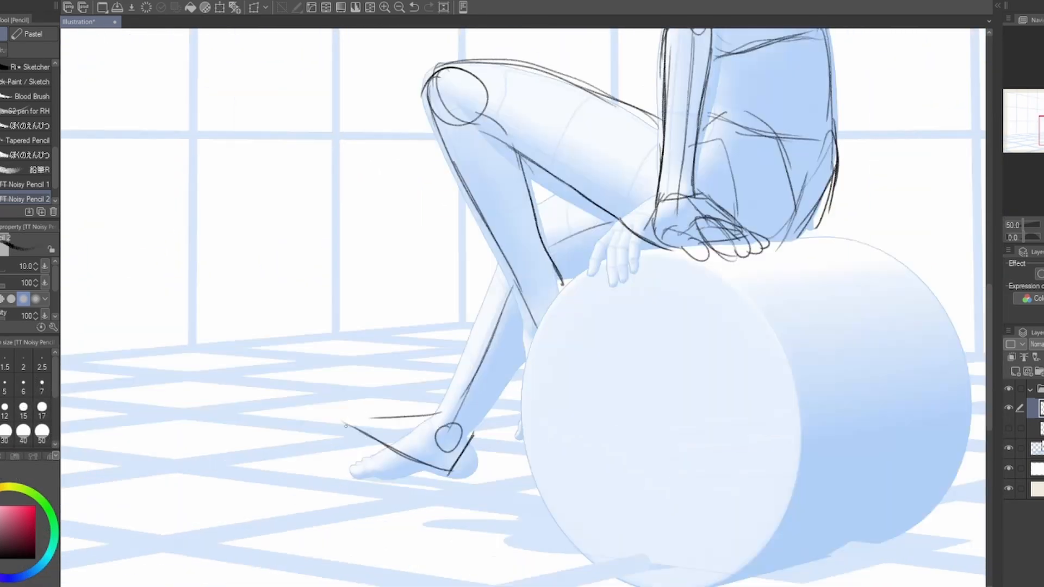
pyautogui.moveTo(397, 455); pyautogui.dragTo(471, 482)
pyautogui.moveTo(516, 326); pyautogui.dragTo(491, 386)
pyautogui.moveTo(476, 329); pyautogui.dragTo(415, 484)
pyautogui.moveTo(490, 337); pyautogui.dragTo(480, 406)
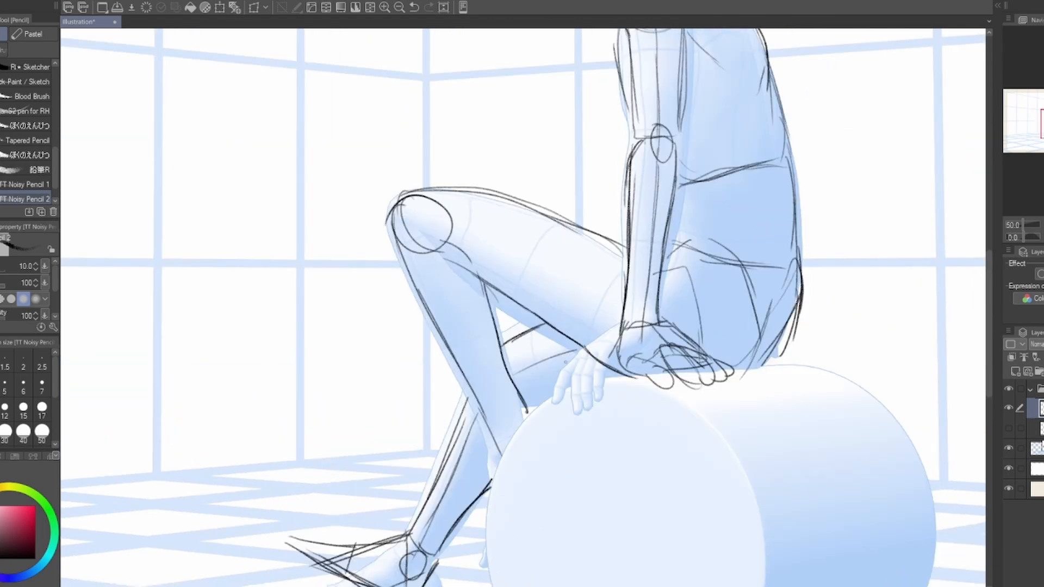
# Step: Strengthen the near arm's outline and redraw the back, buttock and far thigh lines
pyautogui.moveTo(625, 272); pyautogui.dragTo(509, 437)
pyautogui.moveTo(677, 337); pyautogui.dragTo(669, 447)
pyautogui.moveTo(663, 382); pyautogui.dragTo(648, 445)
pyautogui.moveTo(659, 432); pyautogui.dragTo(630, 532)
pyautogui.moveTo(582, 245)
pyautogui.mouseDown()
pyautogui.moveTo(591, 326)
pyautogui.moveTo(569, 450)
pyautogui.mouseUp()
pyautogui.moveTo(571, 434); pyautogui.dragTo(571, 300)
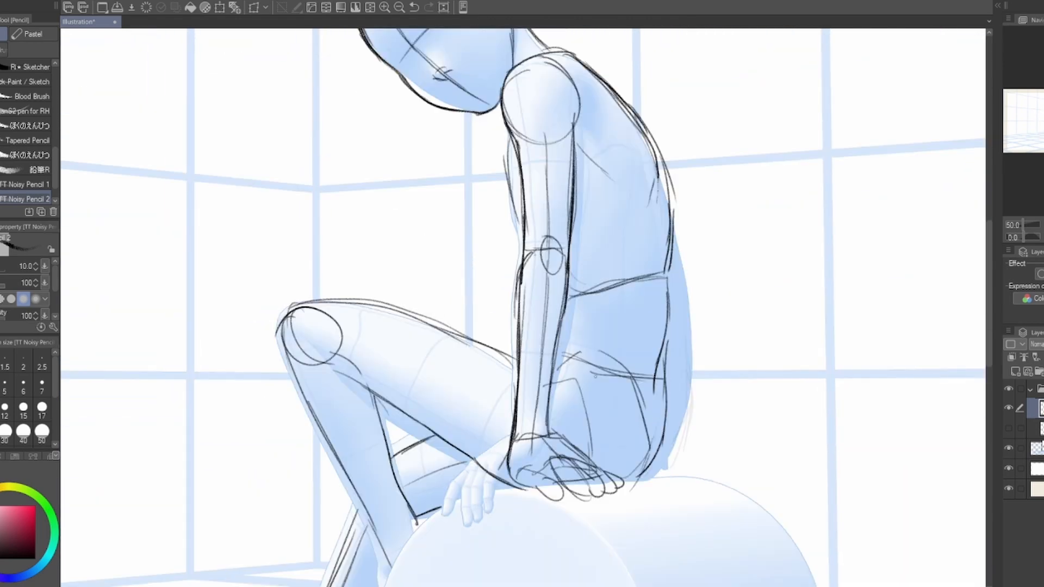
# Step: Refine the buttock and back contour and delete the hidden layer below the sketch layer
pyautogui.hotkey('ctrl', '-')
pyautogui.moveTo(407, 354); pyautogui.dragTo(425, 412)
pyautogui.hotkey('ctrl', '+')
pyautogui.moveTo(645, 396); pyautogui.dragTo(656, 482)
pyautogui.click(1009, 428)
pyautogui.click(1039, 428)
pyautogui.press('Delete')
pyautogui.moveTo(709, 357); pyautogui.dragTo(710, 345)
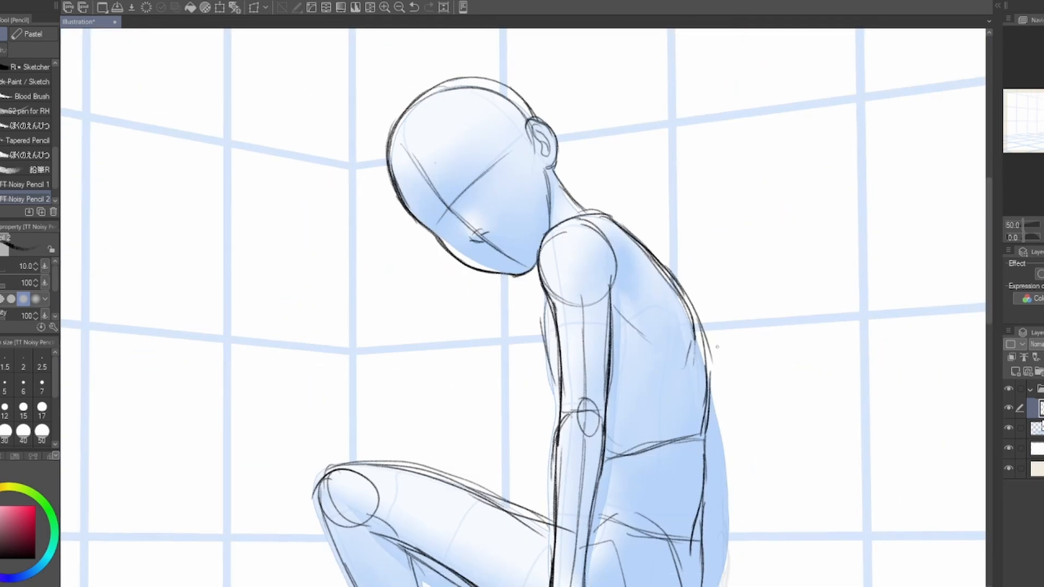
# Step: Sketch the large seat under the figure, extending its outline beyond the mannequin's cylinder
pyautogui.hotkey('ctrl', '-')
pyautogui.moveTo(537, 539); pyautogui.dragTo(527, 377)
pyautogui.moveTo(627, 511); pyautogui.dragTo(601, 566)
pyautogui.moveTo(625, 489); pyautogui.dragTo(620, 471)
pyautogui.moveTo(571, 358); pyautogui.dragTo(827, 330)
pyautogui.moveTo(625, 435); pyautogui.dragTo(616, 402)
pyautogui.moveTo(850, 313); pyautogui.dragTo(869, 469)
pyautogui.moveTo(538, 545); pyautogui.dragTo(840, 495)
pyautogui.moveTo(598, 272)
pyautogui.mouseDown()
pyautogui.moveTo(789, 382)
pyautogui.moveTo(627, 416)
pyautogui.mouseUp()
# Step: Tint the sketch layer blue and add a new raster layer for the line art
pyautogui.hotkey('ctrl', 'b')
pyautogui.hotkey('ctrl', 'shift', 'n')
pyautogui.hotkey('ctrl', '+')
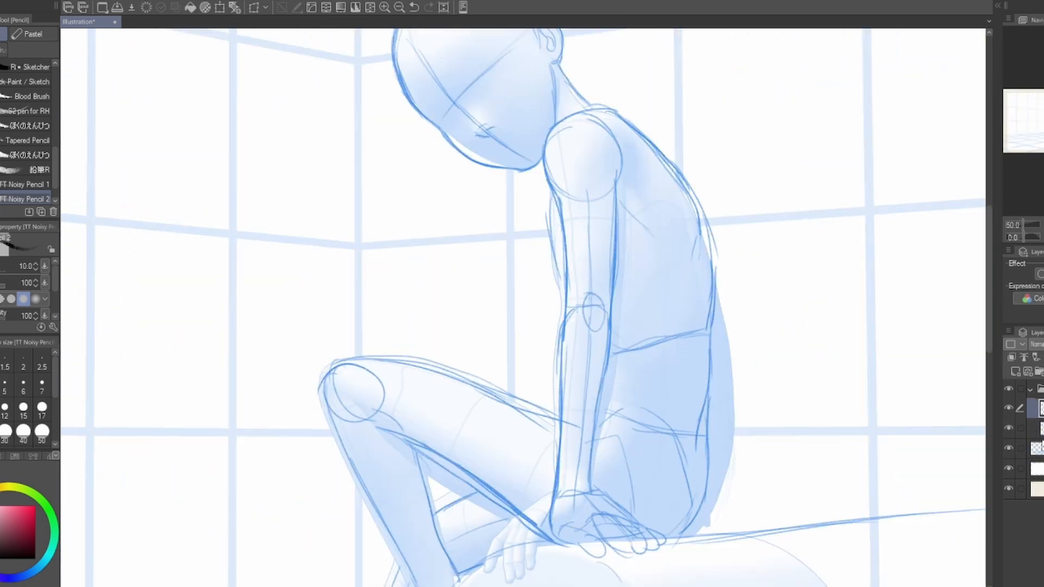
pyautogui.hotkey('ctrl', '+')
pyautogui.moveTo(570, 136); pyautogui.dragTo(601, 482)
pyautogui.hotkey('ctrl', '+')
pyautogui.hotkey('ctrl', '+')
pyautogui.moveTo(322, 117); pyautogui.dragTo(366, 294)
pyautogui.hotkey('ctrl', 'z')
# Step: Line the face contour, chin, jaw and ear on the upper layer with TT Noisy Pencil 1 at size 7
pyautogui.click(27, 184)
pyautogui.click(42, 383)
pyautogui.click(1039, 427)
pyautogui.click(1039, 408)
pyautogui.moveTo(305, 31); pyautogui.dragTo(363, 273)
pyautogui.moveTo(523, 458); pyautogui.dragTo(614, 460)
pyautogui.moveTo(738, 200); pyautogui.dragTo(693, 369)
pyautogui.moveTo(652, 272); pyautogui.dragTo(631, 346)
pyautogui.moveTo(701, 164); pyautogui.dragTo(776, 197)
pyautogui.moveTo(775, 194); pyautogui.dragTo(715, 276)
pyautogui.moveTo(762, 176); pyautogui.dragTo(742, 140)
pyautogui.moveTo(766, 240); pyautogui.dragTo(763, 229)
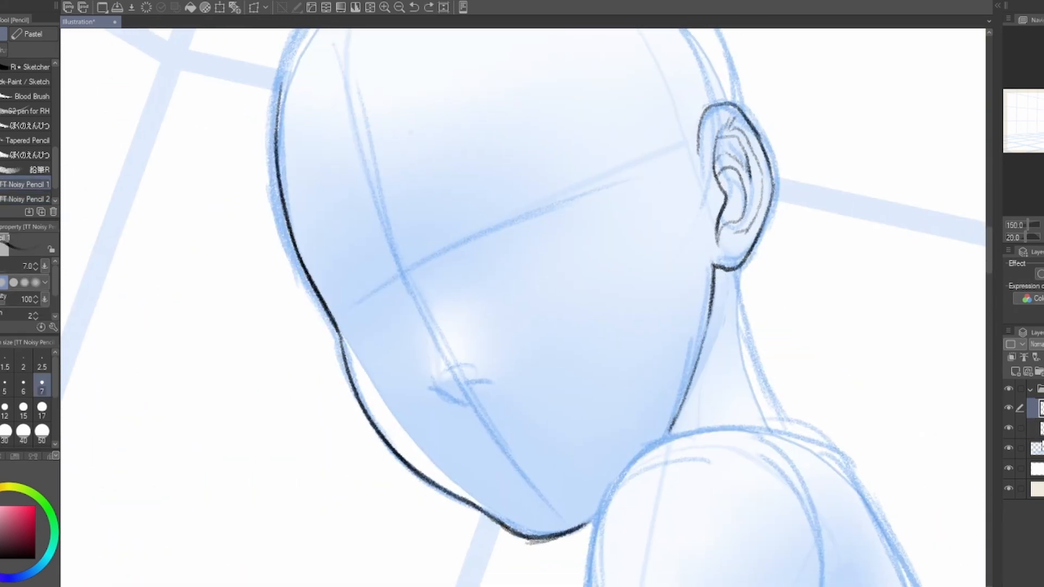
# Step: Rough in both eyes and eyebrows on the blue sketch layer, following the face guidelines
pyautogui.click(1039, 428)
pyautogui.moveTo(481, 207); pyautogui.dragTo(475, 260)
pyautogui.moveTo(462, 232); pyautogui.dragTo(588, 183)
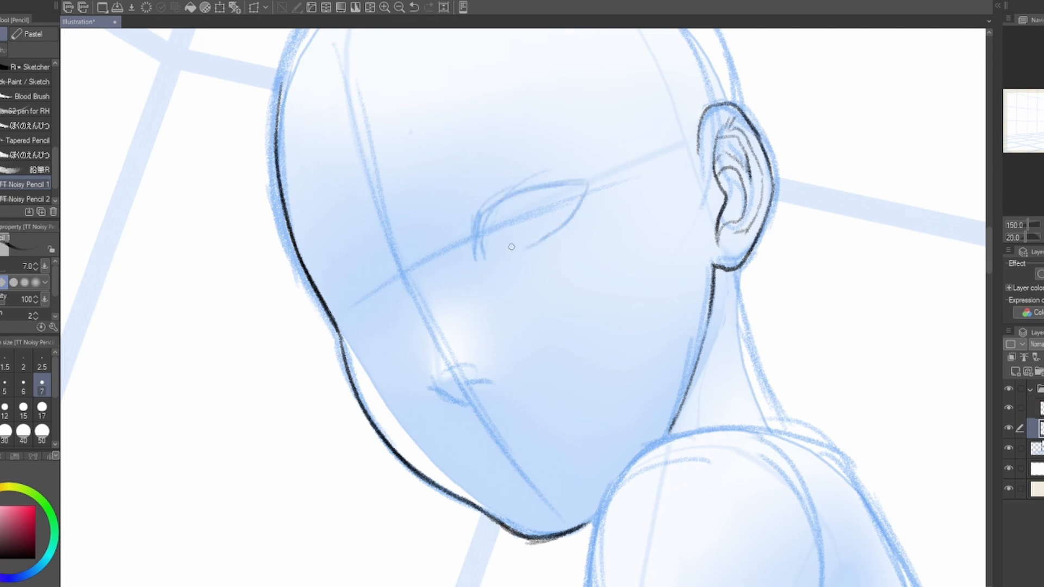
pyautogui.moveTo(359, 277); pyautogui.dragTo(411, 312)
pyautogui.moveTo(479, 212); pyautogui.dragTo(533, 186)
pyautogui.moveTo(435, 217); pyautogui.dragTo(444, 266)
pyautogui.moveTo(435, 239); pyautogui.dragTo(456, 211)
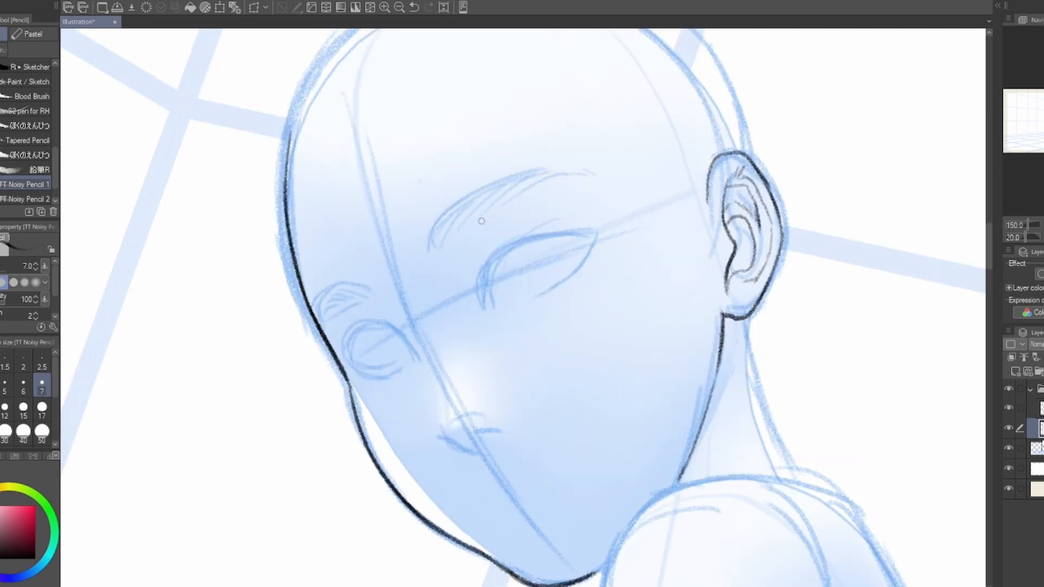
# Step: Refine the eyes and eyebrows and sketch in the nose and mouth
pyautogui.moveTo(549, 164); pyautogui.dragTo(585, 165)
pyautogui.moveTo(576, 261); pyautogui.dragTo(576, 208)
pyautogui.moveTo(529, 198)
pyautogui.mouseDown()
pyautogui.moveTo(565, 207)
pyautogui.moveTo(567, 197)
pyautogui.mouseUp()
pyautogui.moveTo(468, 419); pyautogui.dragTo(465, 456)
pyautogui.moveTo(462, 461); pyautogui.dragTo(509, 464)
pyautogui.moveTo(557, 204); pyautogui.dragTo(503, 244)
pyautogui.moveTo(380, 288); pyautogui.dragTo(356, 320)
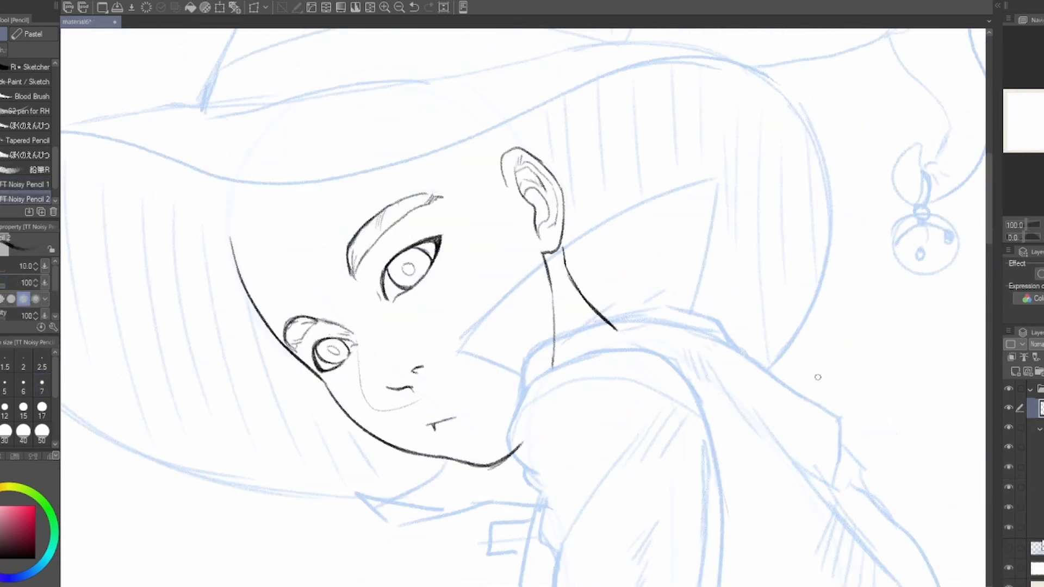
# Step: Add a new layer and draw the bangs over the forehead with TT Noisy Pencil 1 at size 6
pyautogui.hotkey('ctrl', 'shift', 'n')
pyautogui.hotkey('ctrl', '+')
pyautogui.moveTo(184, 150); pyautogui.dragTo(419, 172)
pyautogui.press(',')
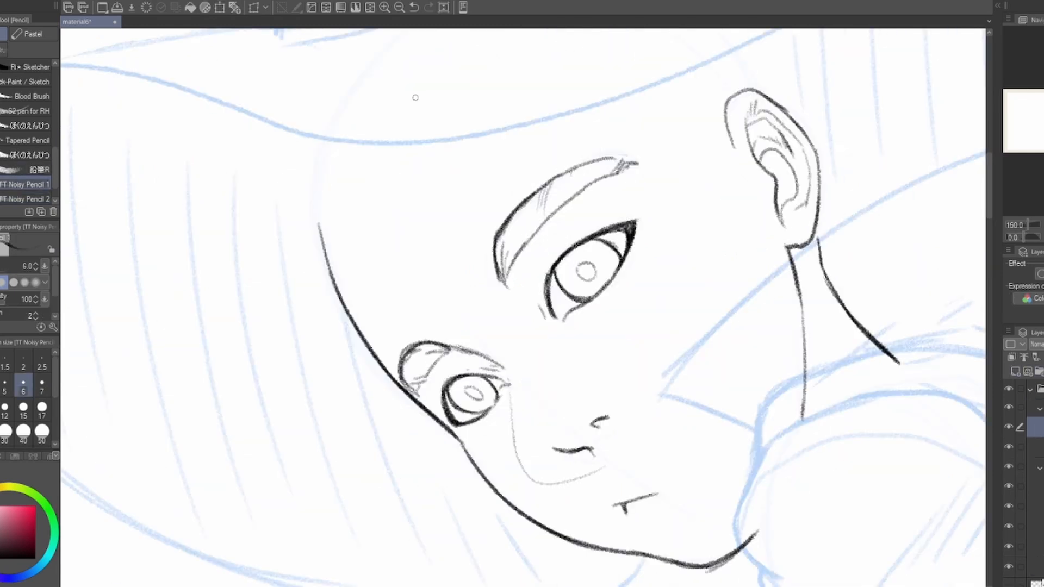
pyautogui.moveTo(519, 339); pyautogui.dragTo(579, 371)
pyautogui.moveTo(522, 245); pyautogui.dragTo(517, 324)
pyautogui.moveTo(444, 123); pyautogui.dragTo(662, 330)
pyautogui.hotkey('ctrl', 'z')
pyautogui.moveTo(493, 159); pyautogui.dragTo(620, 322)
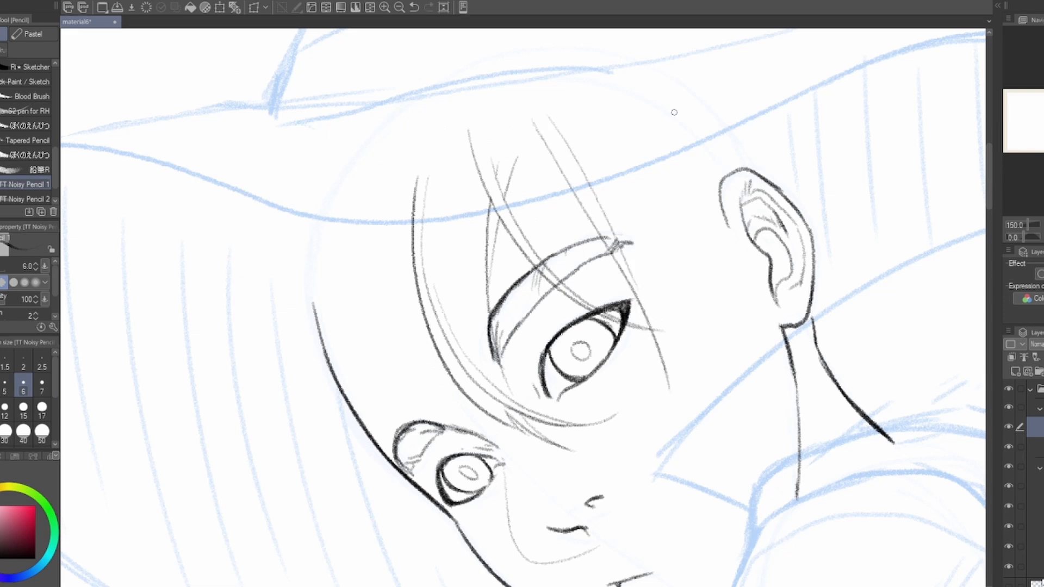
pyautogui.moveTo(743, 198); pyautogui.dragTo(674, 426)
pyautogui.hotkey('ctrl', 'z')
pyautogui.hotkey('ctrl', 'z')
# Step: Mirror the canvas view and fade the face line layer, keeping the hair layer active
pyautogui.press('h')
pyautogui.click(1035, 447)
pyautogui.click(1036, 427)
# Step: Draw the side hair strands falling in front of the ear, checking them in mirrored and normal view
pyautogui.moveTo(338, 97); pyautogui.dragTo(319, 295)
pyautogui.hotkey('ctrl', 'z')
pyautogui.moveTo(345, 70); pyautogui.dragTo(358, 290)
pyautogui.moveTo(343, 93); pyautogui.dragTo(369, 302)
pyautogui.press('h')
pyautogui.moveTo(575, 158); pyautogui.dragTo(651, 329)
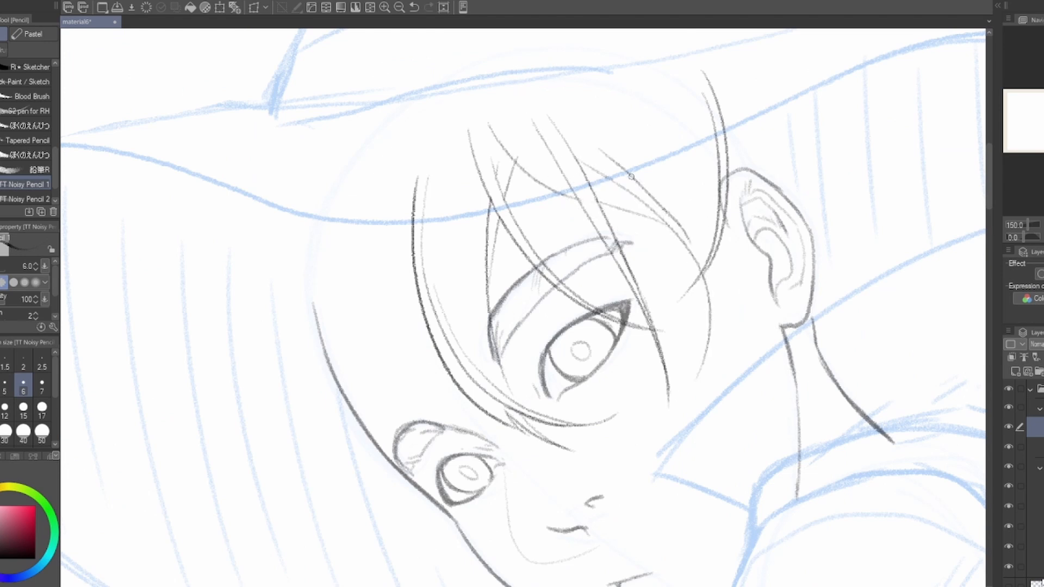
pyautogui.hotkey('ctrl', 'z')
pyautogui.moveTo(709, 316); pyautogui.dragTo(674, 374)
pyautogui.moveTo(818, 445); pyautogui.dragTo(800, 466)
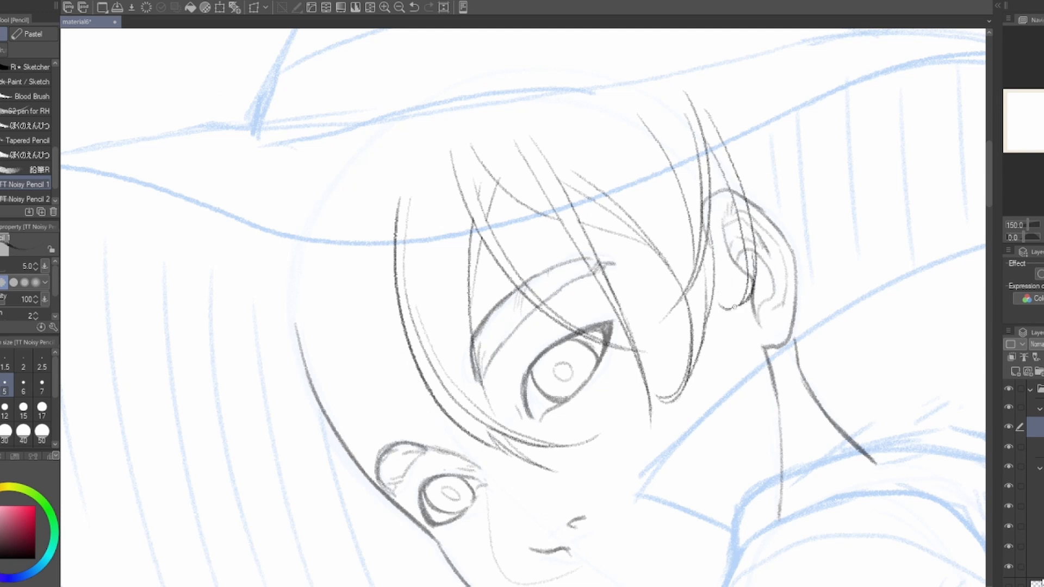
# Step: Draw curved hair strands behind the ear, flicking outward above the collar, with the pencil at size 6
pyautogui.moveTo(768, 100); pyautogui.dragTo(811, 205)
pyautogui.moveTo(757, 124)
pyautogui.mouseDown()
pyautogui.moveTo(738, 72)
pyautogui.moveTo(691, 110)
pyautogui.mouseUp()
pyautogui.hotkey('ctrl', 'z')
pyautogui.press(']')
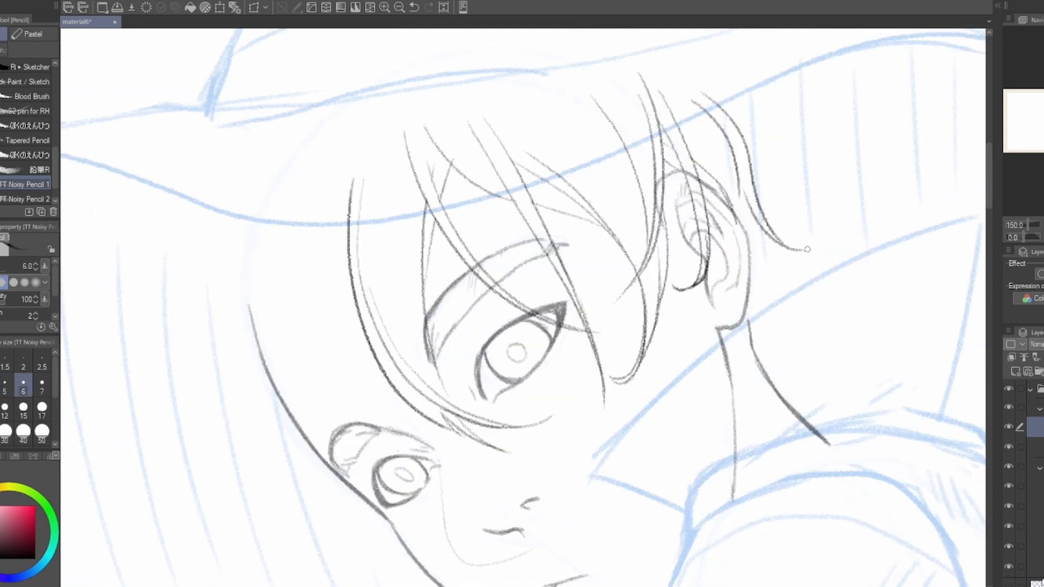
pyautogui.moveTo(740, 184); pyautogui.dragTo(805, 250)
pyautogui.moveTo(831, 337); pyautogui.dragTo(808, 244)
pyautogui.moveTo(747, 156); pyautogui.dragTo(756, 277)
# Step: Draw long hair strands down the far side of the forehead and face
pyautogui.moveTo(235, 124); pyautogui.dragTo(392, 175)
pyautogui.moveTo(328, 232); pyautogui.dragTo(391, 453)
pyautogui.moveTo(369, 123); pyautogui.dragTo(513, 317)
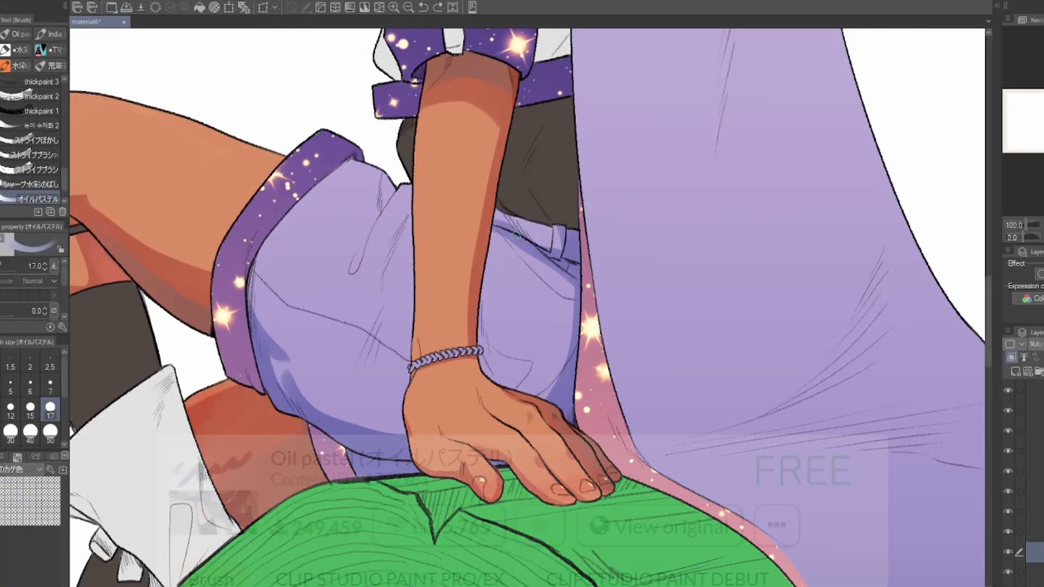
# Step: Shade the shorts' rear side and lower edge in darker blue-violet with the Oil pastel brush
pyautogui.moveTo(496, 229); pyautogui.dragTo(576, 299)
pyautogui.moveTo(522, 259)
pyautogui.mouseDown()
pyautogui.moveTo(573, 300)
pyautogui.moveTo(511, 387)
pyautogui.mouseUp()
pyautogui.moveTo(575, 329); pyautogui.dragTo(532, 392)
pyautogui.moveTo(299, 396); pyautogui.dragTo(403, 419)
pyautogui.press(']')
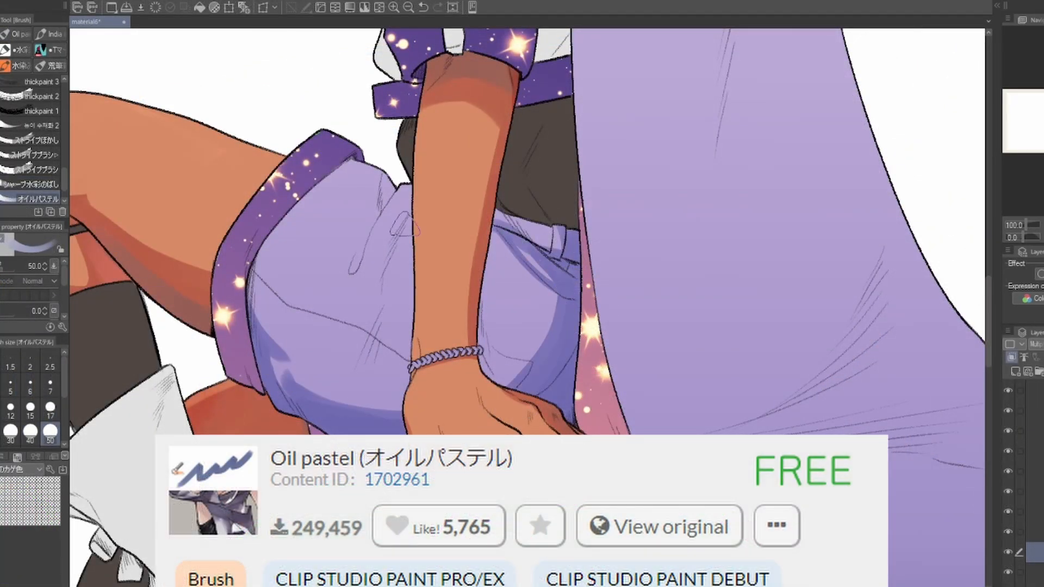
# Step: Paint the fold shadow beside the shorts' front opening, trimming the shading with the transparent color
pyautogui.moveTo(351, 271); pyautogui.dragTo(383, 175)
pyautogui.press('c')
pyautogui.press('c')
pyautogui.press('c')
pyautogui.press('[')
pyautogui.moveTo(486, 297)
pyautogui.mouseDown()
pyautogui.moveTo(425, 303)
pyautogui.moveTo(442, 323)
pyautogui.mouseUp()
pyautogui.press(']')
pyautogui.press(']')
pyautogui.press(']')
pyautogui.press(']')
pyautogui.moveTo(429, 372); pyautogui.dragTo(443, 231)
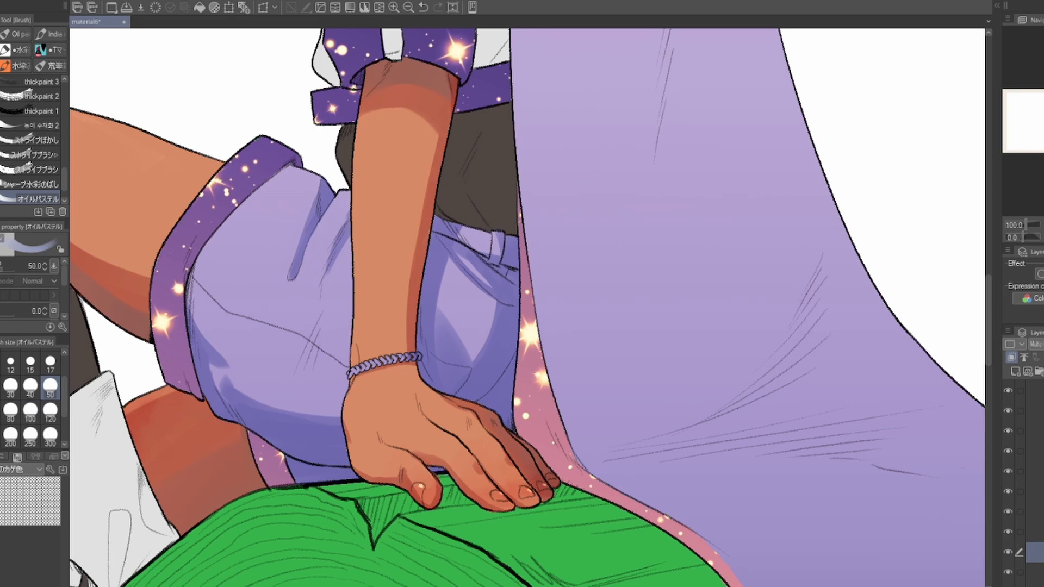
# Step: Soften the shading across the shorts' lower half with the Oil pastel brush at size 150
pyautogui.moveTo(564, 265); pyautogui.dragTo(583, 338)
pyautogui.moveTo(530, 458); pyautogui.dragTo(524, 402)
pyautogui.moveTo(533, 429); pyautogui.dragTo(534, 401)
pyautogui.moveTo(381, 304); pyautogui.dragTo(485, 309)
pyautogui.keyDown('alt'); pyautogui.click(413, 462); pyautogui.keyUp('alt')
pyautogui.moveTo(359, 402); pyautogui.dragTo(462, 429)
pyautogui.hotkey('ctrl', 'z')
pyautogui.press(']')
pyautogui.press(']')
pyautogui.press(']')
pyautogui.press(']')
pyautogui.press(']')
pyautogui.press(']')
pyautogui.press(']')
pyautogui.press(']')
pyautogui.press('[')
pyautogui.moveTo(361, 435); pyautogui.dragTo(465, 443)
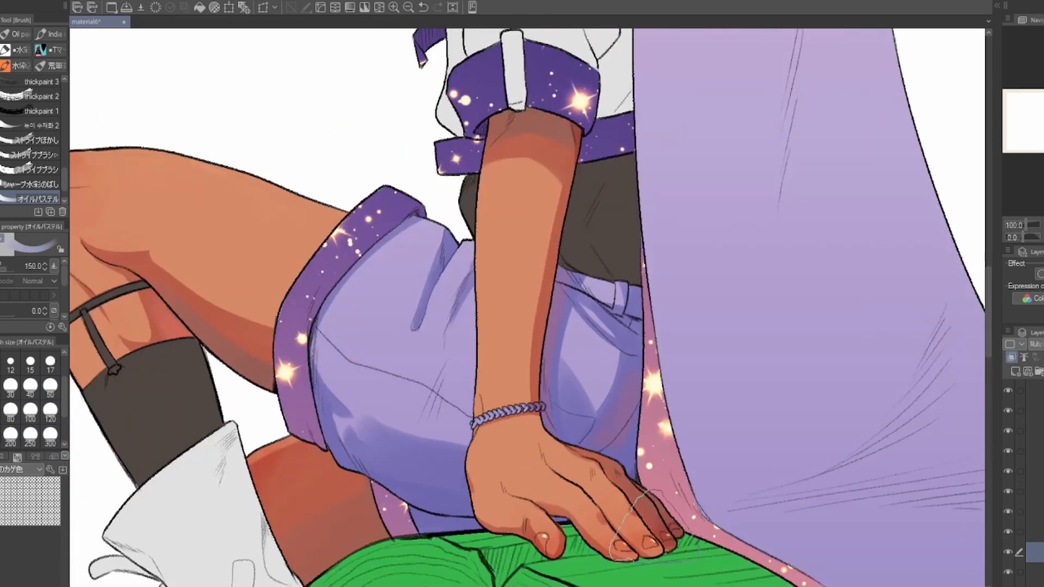
# Step: Refine the shading on the shorts beside the rolled cuff with the Oil pastel brush at size 50
pyautogui.press('[')
pyautogui.press('[')
pyautogui.press('[')
pyautogui.moveTo(686, 359); pyautogui.dragTo(674, 411)
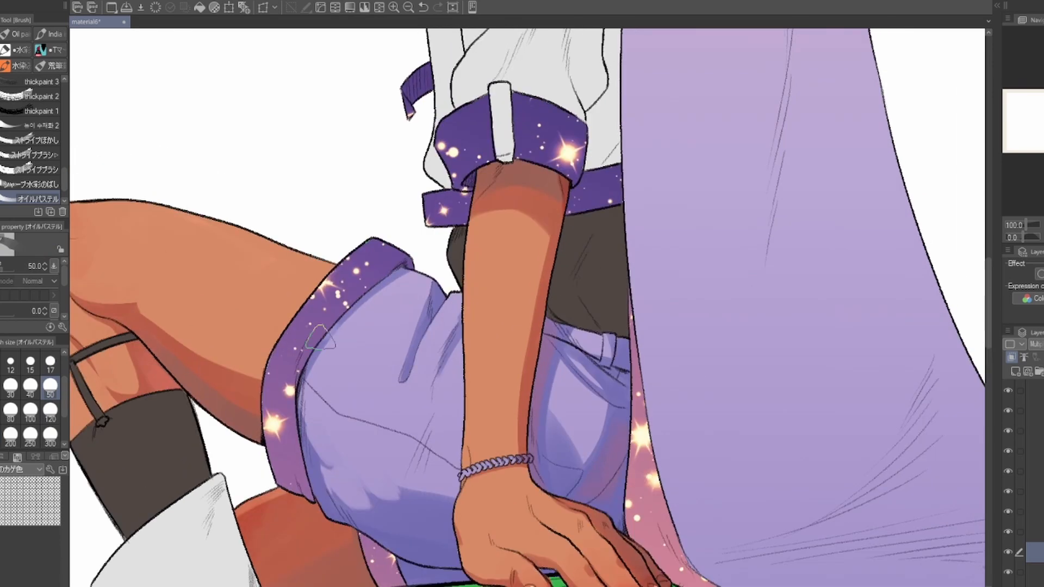
pyautogui.moveTo(543, 163); pyautogui.dragTo(383, 323)
pyautogui.moveTo(381, 136); pyautogui.dragTo(536, 546)
pyautogui.moveTo(577, 261); pyautogui.dragTo(459, 313)
pyautogui.moveTo(587, 201); pyautogui.dragTo(413, 345)
# Step: Shade the cape's raised collar in blue-violet at brush size 100, trimming the edges with the transparent color
pyautogui.press(']')
pyautogui.press(']')
pyautogui.press(']')
pyautogui.press(']')
pyautogui.moveTo(596, 128); pyautogui.dragTo(463, 296)
pyautogui.moveTo(554, 174); pyautogui.dragTo(478, 239)
pyautogui.moveTo(419, 430); pyautogui.dragTo(294, 468)
pyautogui.moveTo(370, 456); pyautogui.dragTo(449, 381)
pyautogui.press('c')
pyautogui.moveTo(321, 399); pyautogui.dragTo(402, 424)
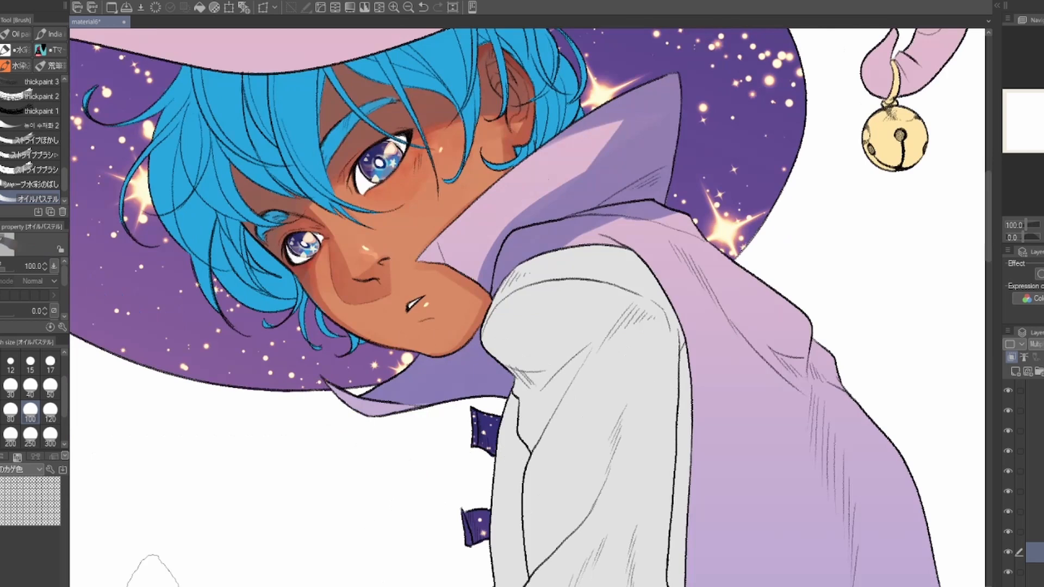
# Step: Extend the shadow onto the rear tip of the collar and the neckline of the cape
pyautogui.moveTo(544, 282); pyautogui.dragTo(493, 406)
pyautogui.moveTo(622, 225); pyautogui.dragTo(598, 299)
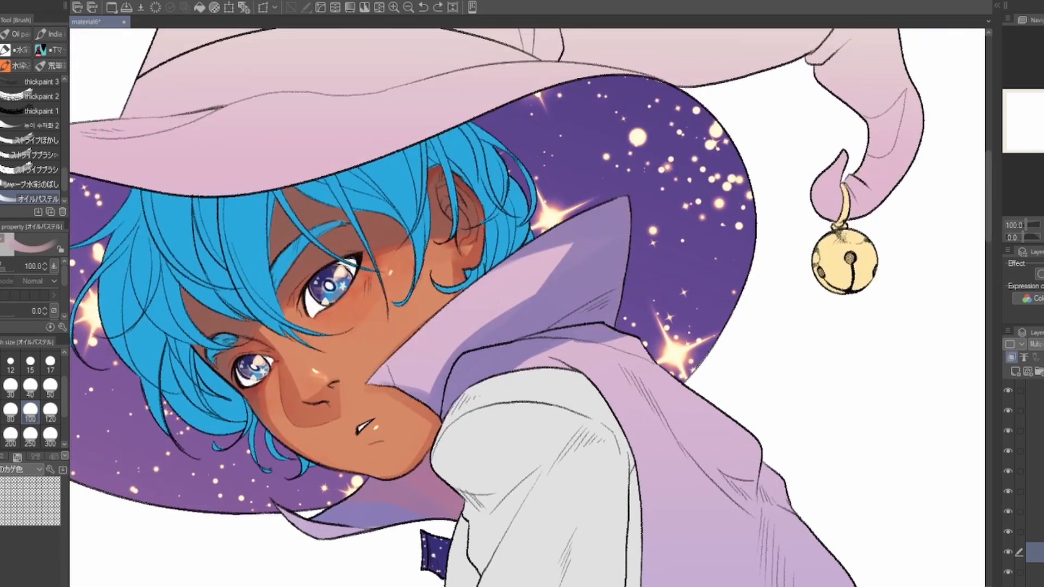
pyautogui.moveTo(609, 218); pyautogui.dragTo(612, 288)
pyautogui.keyDown('alt'); pyautogui.click(655, 272); pyautogui.keyUp('alt')
pyautogui.moveTo(644, 233); pyautogui.dragTo(633, 304)
pyautogui.moveTo(716, 370); pyautogui.dragTo(718, 324)
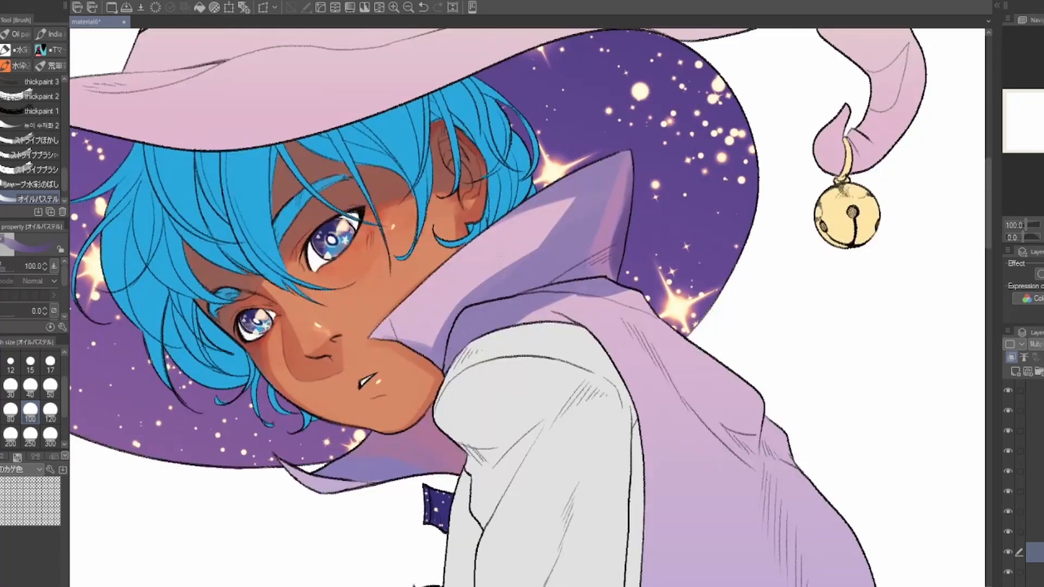
pyautogui.moveTo(536, 210); pyautogui.dragTo(571, 214)
# Step: Paint the fold shadows below the collar on the cape's upper back with smaller brush sizes, trimming with the transparent color
pyautogui.click(50, 387)
pyautogui.moveTo(481, 368)
pyautogui.mouseDown()
pyautogui.moveTo(500, 357)
pyautogui.moveTo(417, 258)
pyautogui.mouseUp()
pyautogui.click(50, 363)
pyautogui.moveTo(408, 196)
pyautogui.mouseDown()
pyautogui.moveTo(499, 181)
pyautogui.moveTo(581, 200)
pyautogui.mouseUp()
pyautogui.moveTo(543, 272)
pyautogui.mouseDown()
pyautogui.moveTo(537, 258)
pyautogui.moveTo(472, 228)
pyautogui.mouseUp()
pyautogui.moveTo(571, 255); pyautogui.dragTo(485, 235)
pyautogui.moveTo(483, 228); pyautogui.dragTo(535, 280)
pyautogui.moveTo(535, 244); pyautogui.dragTo(568, 280)
pyautogui.press('c')
pyautogui.moveTo(481, 217); pyautogui.dragTo(532, 233)
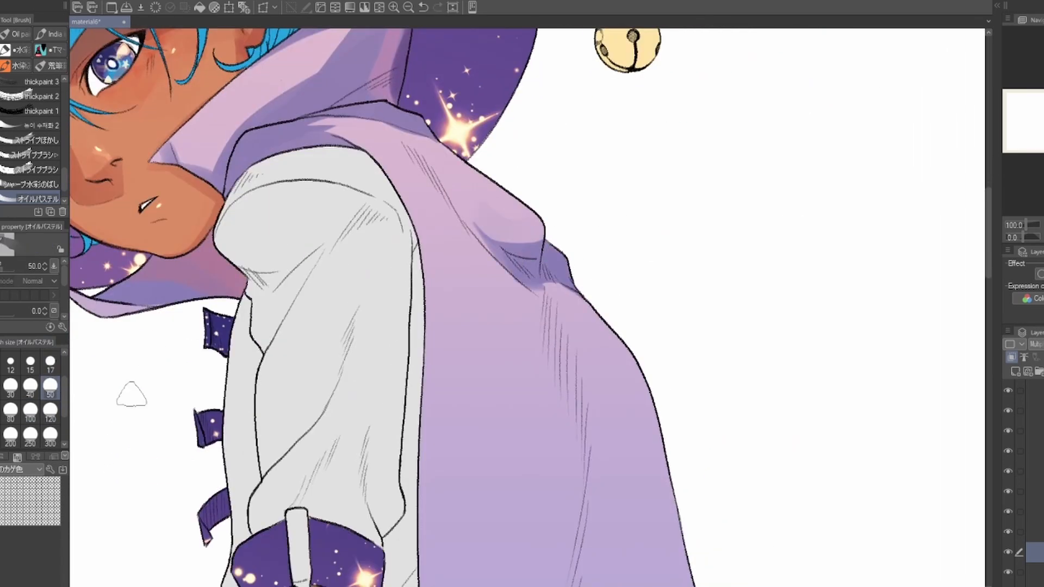
# Step: Shade the cape's front edge along the sleeve with the Oil pastel brush at size 50
pyautogui.press('c')
pyautogui.moveTo(383, 169); pyautogui.dragTo(425, 276)
pyautogui.moveTo(435, 380); pyautogui.dragTo(416, 253)
pyautogui.moveTo(407, 146); pyautogui.dragTo(413, 495)
pyautogui.moveTo(489, 217); pyautogui.dragTo(447, 376)
pyautogui.click(50, 364)
pyautogui.moveTo(375, 211)
pyautogui.mouseDown()
pyautogui.moveTo(447, 276)
pyautogui.moveTo(431, 168)
pyautogui.mouseUp()
pyautogui.click(50, 387)
pyautogui.moveTo(484, 195); pyautogui.dragTo(521, 312)
pyautogui.moveTo(544, 514); pyautogui.dragTo(574, 97)
# Step: Paint the long crease shadow down the middle of the cape's back, tapering it with the transparent color
pyautogui.moveTo(414, 125); pyautogui.dragTo(463, 464)
pyautogui.moveTo(456, 413); pyautogui.dragTo(552, 535)
pyautogui.moveTo(511, 478); pyautogui.dragTo(659, 455)
pyautogui.press('c')
pyautogui.moveTo(458, 376); pyautogui.dragTo(508, 462)
pyautogui.moveTo(530, 471); pyautogui.dragTo(660, 458)
pyautogui.moveTo(729, 435); pyautogui.dragTo(718, 363)
pyautogui.press('c')
pyautogui.moveTo(532, 103); pyautogui.dragTo(456, 558)
pyautogui.moveTo(424, 130)
pyautogui.mouseDown()
pyautogui.moveTo(473, 326)
pyautogui.moveTo(485, 237)
pyautogui.mouseUp()
pyautogui.moveTo(497, 199); pyautogui.dragTo(466, 436)
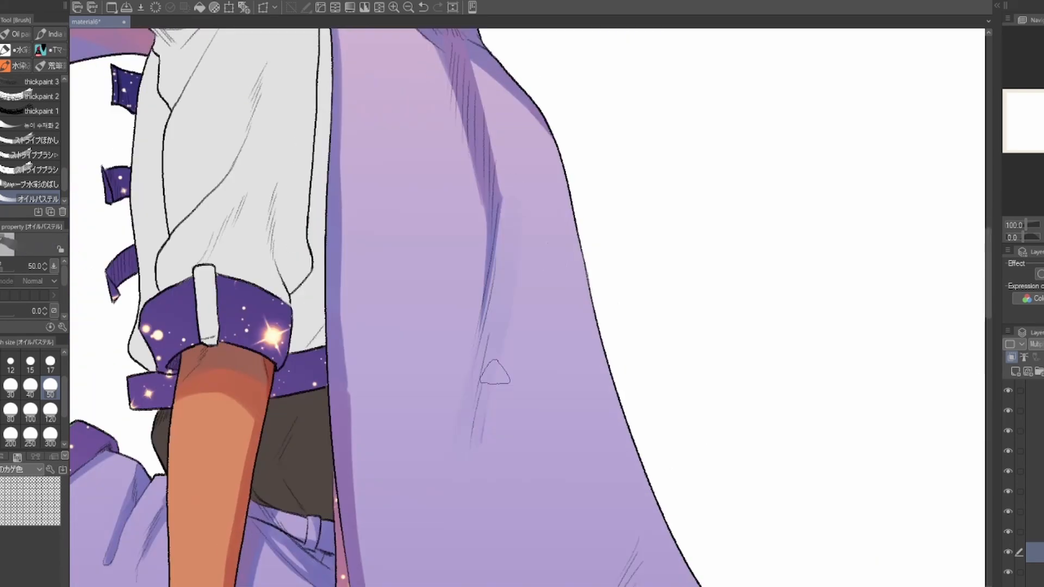
pyautogui.moveTo(513, 277); pyautogui.dragTo(505, 499)
# Step: Shade the flaring rear side of the cape above the log in blue-violet at brush size 100
pyautogui.click(30, 411)
pyautogui.moveTo(642, 571); pyautogui.dragTo(684, 364)
pyautogui.moveTo(625, 209); pyautogui.dragTo(699, 498)
pyautogui.moveTo(647, 514)
pyautogui.mouseDown()
pyautogui.moveTo(479, 245)
pyautogui.moveTo(398, 448)
pyautogui.mouseUp()
pyautogui.moveTo(563, 364)
pyautogui.mouseDown()
pyautogui.moveTo(454, 411)
pyautogui.moveTo(654, 444)
pyautogui.mouseUp()
pyautogui.moveTo(455, 449); pyautogui.dragTo(712, 447)
pyautogui.moveTo(642, 479); pyautogui.dragTo(662, 381)
pyautogui.press('c')
pyautogui.moveTo(410, 397); pyautogui.dragTo(712, 401)
pyautogui.moveTo(510, 217); pyautogui.dragTo(609, 411)
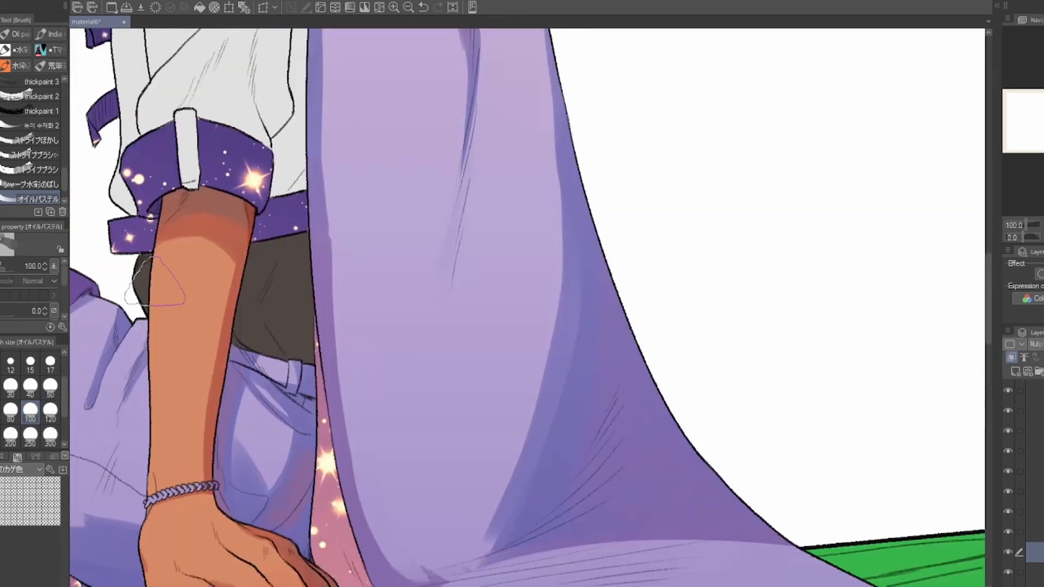
# Step: Clean up the shading along the cape's front and rear edges, using the transparent color
pyautogui.press('c')
pyautogui.moveTo(345, 179); pyautogui.dragTo(487, 440)
pyautogui.moveTo(536, 354); pyautogui.dragTo(451, 535)
pyautogui.moveTo(212, 520)
pyautogui.mouseDown()
pyautogui.moveTo(271, 371)
pyautogui.moveTo(271, 524)
pyautogui.mouseUp()
pyautogui.press('c')
pyautogui.moveTo(589, 343); pyautogui.dragTo(416, 204)
pyautogui.moveTo(436, 116); pyautogui.dragTo(487, 352)
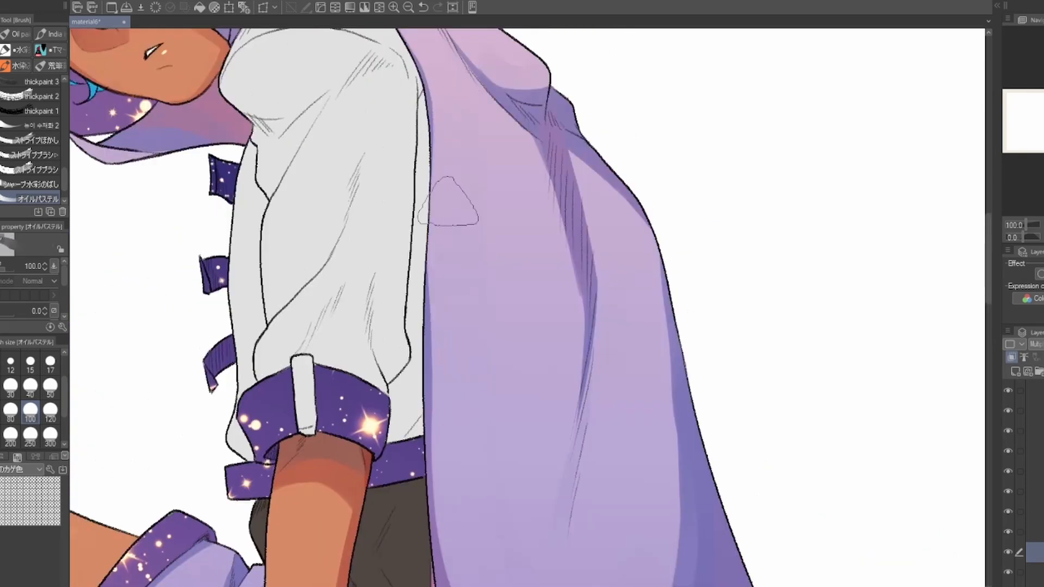
# Step: Fill the lower hanging part of the cape with a rounded shadow where it meets the log
pyautogui.moveTo(527, 522); pyautogui.dragTo(474, 118)
pyautogui.click(50, 436)
pyautogui.moveTo(410, 179); pyautogui.dragTo(461, 267)
pyautogui.moveTo(547, 389); pyautogui.dragTo(518, 348)
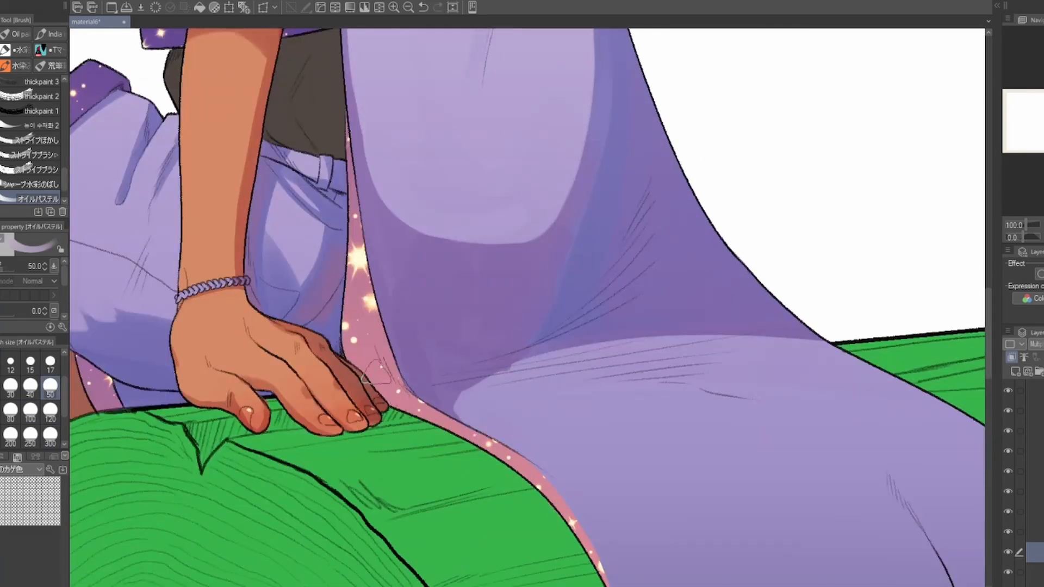
pyautogui.moveTo(481, 287); pyautogui.dragTo(432, 369)
pyautogui.moveTo(652, 204); pyautogui.dragTo(722, 280)
pyautogui.moveTo(685, 206); pyautogui.dragTo(531, 389)
pyautogui.moveTo(685, 419); pyautogui.dragTo(711, 261)
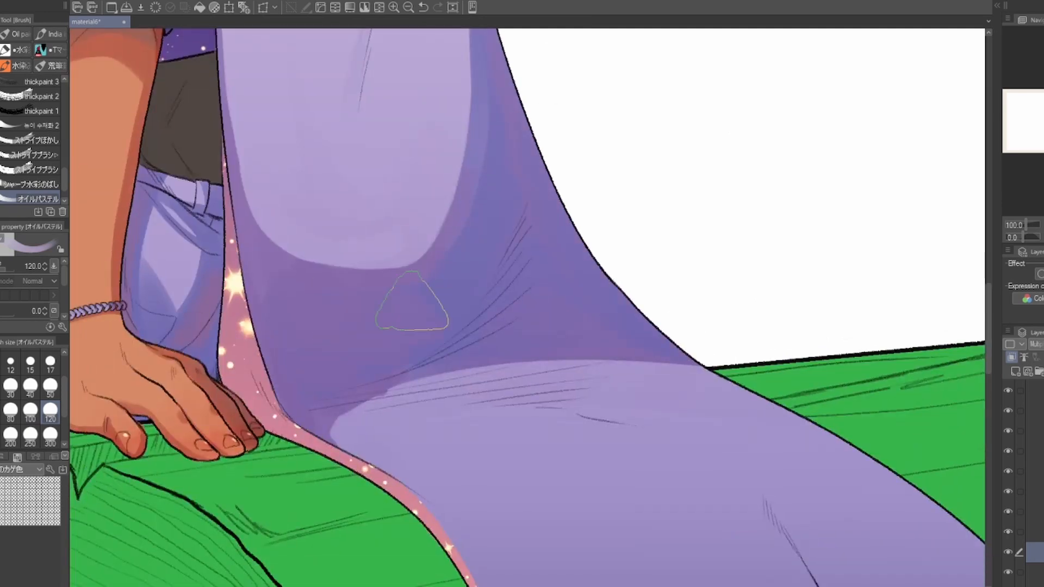
# Step: Blend purple and blue tones into the cape's lower shadow with the Oil pastel brush at size 120
pyautogui.moveTo(380, 119); pyautogui.dragTo(499, 510)
pyautogui.moveTo(489, 554); pyautogui.dragTo(421, 32)
pyautogui.moveTo(448, 258); pyautogui.dragTo(403, 323)
pyautogui.moveTo(652, 489); pyautogui.dragTo(445, 159)
pyautogui.moveTo(674, 263); pyautogui.dragTo(391, 503)
pyautogui.moveTo(652, 305); pyautogui.dragTo(566, 361)
pyautogui.moveTo(625, 337); pyautogui.dragTo(842, 353)
# Step: Paint dark violet shadows across the lower ends of the cape draped over the log
pyautogui.hotkey('ctrl', '-')
pyautogui.moveTo(599, 447); pyautogui.dragTo(668, 388)
pyautogui.moveTo(603, 337); pyautogui.dragTo(622, 458)
pyautogui.moveTo(739, 429)
pyautogui.mouseDown()
pyautogui.moveTo(604, 429)
pyautogui.moveTo(578, 370)
pyautogui.mouseUp()
pyautogui.moveTo(516, 410)
pyautogui.mouseDown()
pyautogui.moveTo(584, 332)
pyautogui.moveTo(745, 337)
pyautogui.mouseUp()
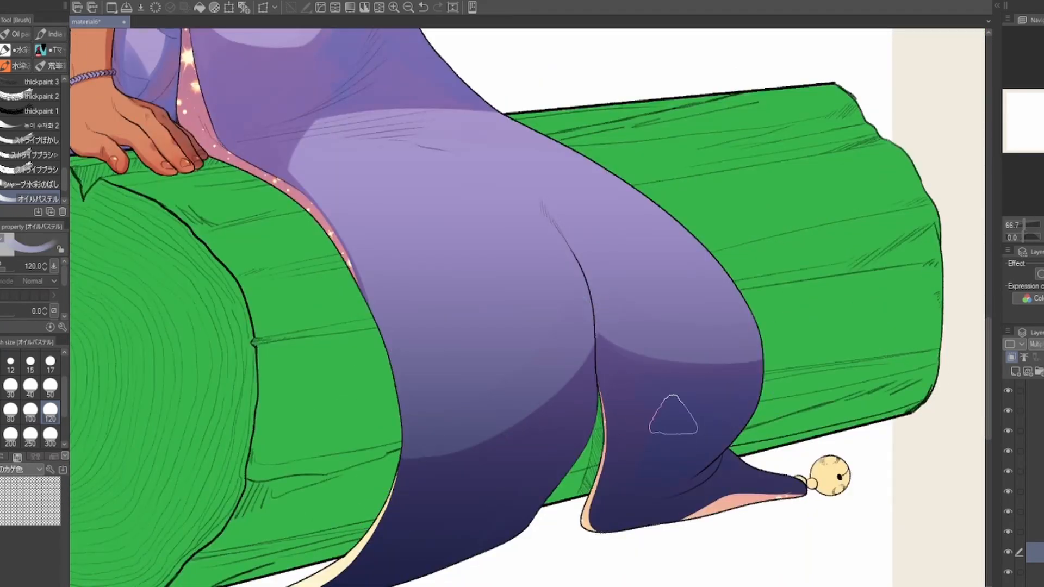
pyautogui.moveTo(726, 419); pyautogui.dragTo(817, 316)
# Step: Touch up the cape's upper back shading at brush size 50, undoing a misplaced stroke
pyautogui.moveTo(484, 190); pyautogui.dragTo(457, 445)
pyautogui.moveTo(403, 87); pyautogui.dragTo(584, 563)
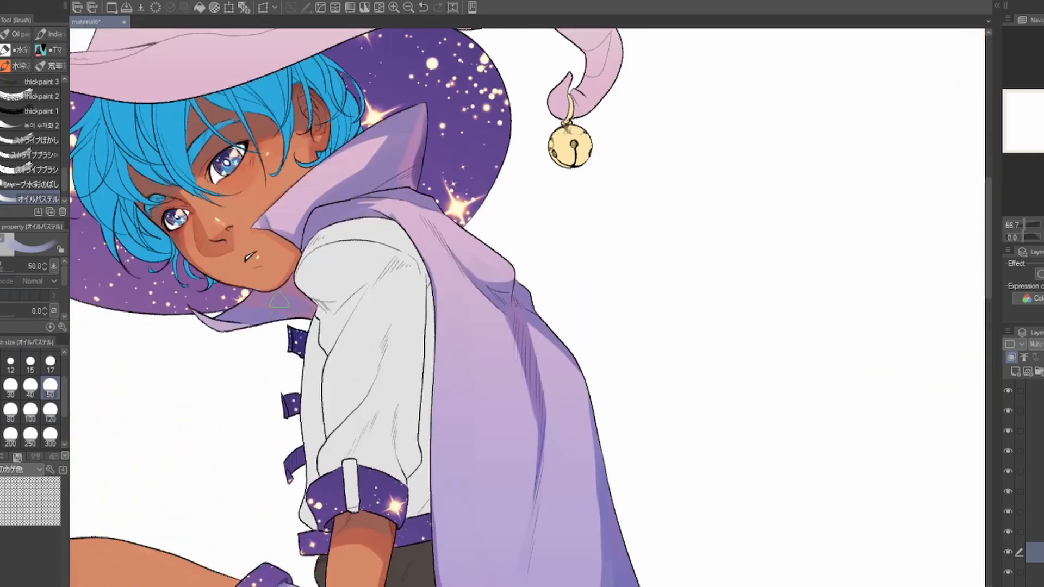
pyautogui.moveTo(690, 394); pyautogui.dragTo(631, 76)
pyautogui.moveTo(700, 251); pyautogui.dragTo(711, 478)
pyautogui.hotkey('ctrl', 'z')
pyautogui.moveTo(657, 544)
pyautogui.mouseDown()
pyautogui.moveTo(593, 215)
pyautogui.moveTo(636, 457)
pyautogui.mouseUp()
# Step: Extend the lower shadow up to the middle of the cape at brush size 100, rounding its upper edge with the transparent color
pyautogui.press(']')
pyautogui.press(']')
pyautogui.press(']')
pyautogui.press(']')
pyautogui.moveTo(370, 272); pyautogui.dragTo(512, 384)
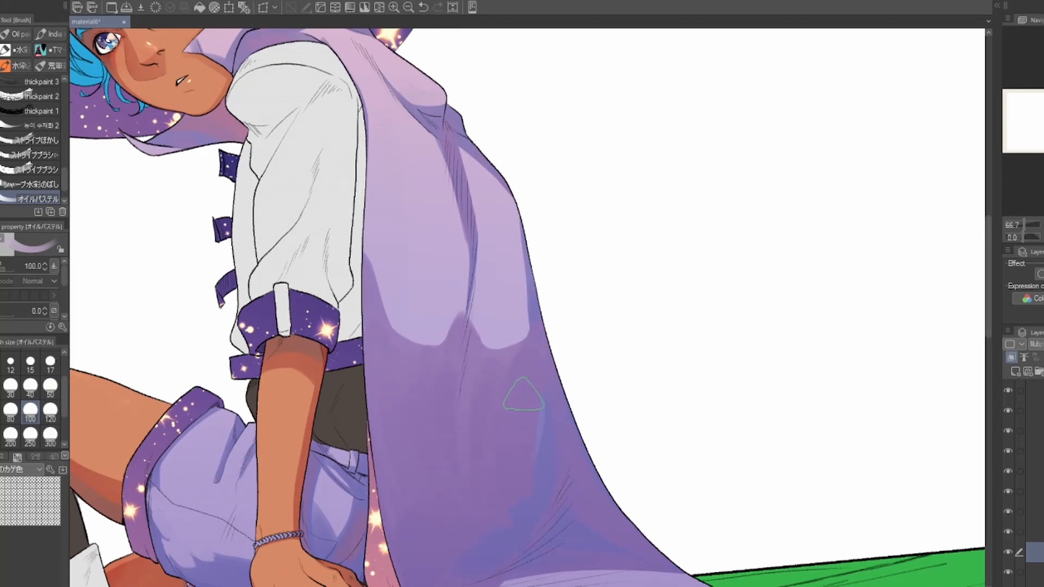
pyautogui.moveTo(378, 242); pyautogui.dragTo(451, 334)
pyautogui.press('c')
pyautogui.moveTo(489, 333); pyautogui.dragTo(513, 320)
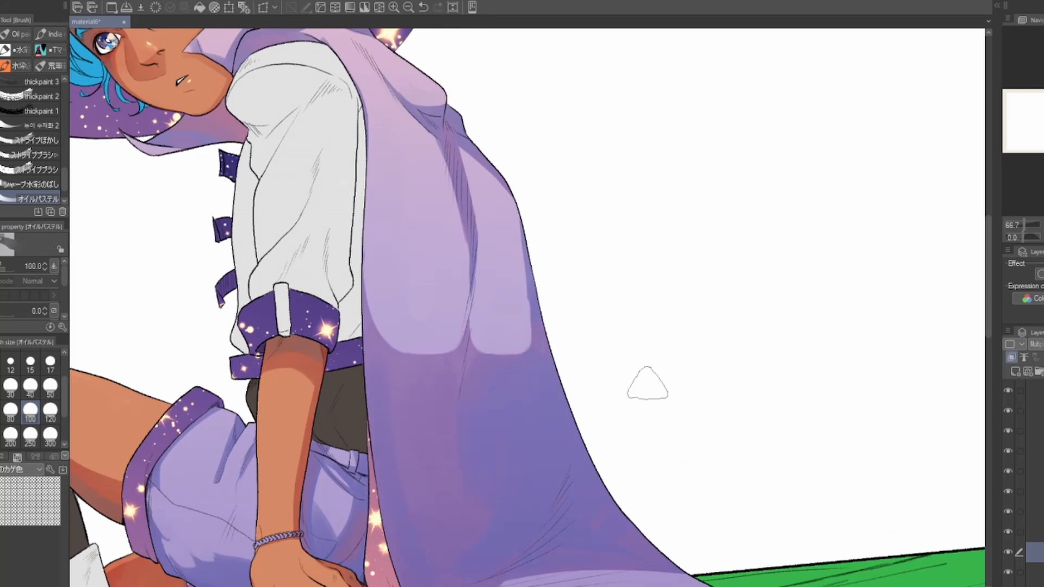
# Step: Reshape the upper edge of the mid-cape shadow into a diagonal at brush size 120
pyautogui.scroll(-2, 571, 249)
pyautogui.scroll(2, 544, 239)
pyautogui.press('c')
pyautogui.moveTo(392, 278); pyautogui.dragTo(452, 383)
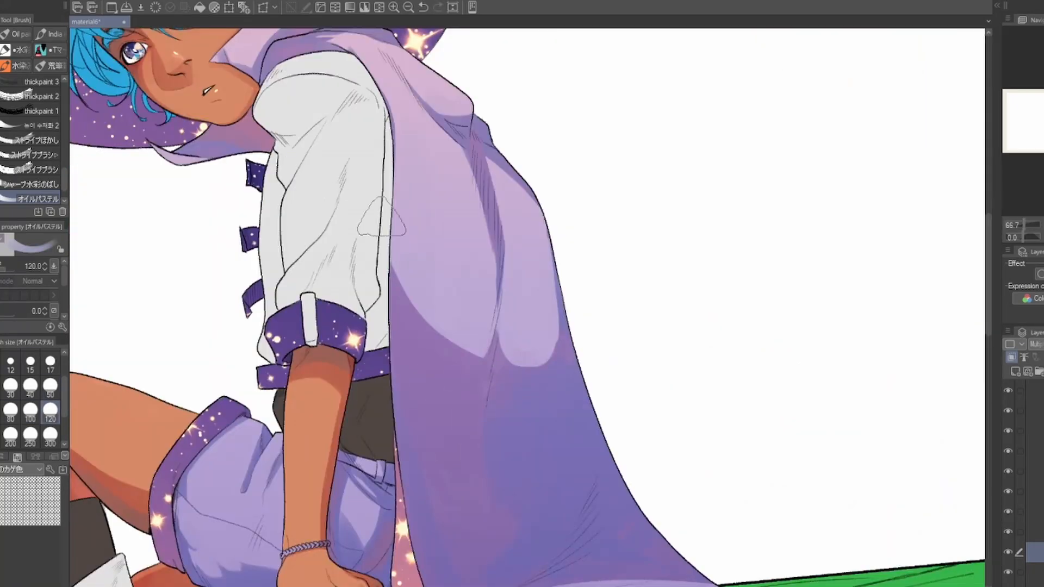
pyautogui.moveTo(570, 456); pyautogui.dragTo(701, 398)
pyautogui.scroll(-2, 701, 398)
pyautogui.moveTo(874, 411)
pyautogui.mouseDown()
pyautogui.moveTo(731, 288)
pyautogui.moveTo(683, 190)
pyautogui.moveTo(743, 394)
pyautogui.mouseUp()
# Step: Paint the fold shadows on the hat's crown with a smaller Oil pastel brush, undoing a misplaced stroke
pyautogui.scroll(3, 489, 163)
pyautogui.press('[')
pyautogui.press('[')
pyautogui.press('[')
pyautogui.press('[')
pyautogui.press('[')
pyautogui.moveTo(507, 90)
pyautogui.mouseDown()
pyautogui.moveTo(621, 132)
pyautogui.moveTo(747, 272)
pyautogui.mouseUp()
pyautogui.hotkey('ctrl', 'z')
pyautogui.moveTo(762, 166); pyautogui.dragTo(777, 271)
pyautogui.moveTo(859, 286)
pyautogui.mouseDown()
pyautogui.moveTo(630, 361)
pyautogui.moveTo(701, 298)
pyautogui.mouseUp()
pyautogui.press('c')
pyautogui.moveTo(793, 239)
pyautogui.mouseDown()
pyautogui.moveTo(597, 334)
pyautogui.moveTo(564, 365)
pyautogui.mouseUp()
# Step: Shade the underside of the hat's drooping cone in soft violet with the Oil pastel brush
pyautogui.press('[')
pyautogui.press('[')
pyautogui.press('[')
pyautogui.press('[')
pyautogui.press('[')
pyautogui.press(']')
pyautogui.press(']')
pyautogui.press(']')
pyautogui.press(']')
pyautogui.moveTo(883, 281); pyautogui.dragTo(554, 387)
pyautogui.moveTo(815, 256); pyautogui.dragTo(591, 319)
pyautogui.moveTo(573, 271)
pyautogui.mouseDown()
pyautogui.moveTo(662, 336)
pyautogui.moveTo(664, 317)
pyautogui.mouseUp()
pyautogui.moveTo(641, 344)
pyautogui.mouseDown()
pyautogui.moveTo(807, 309)
pyautogui.moveTo(784, 334)
pyautogui.mouseUp()
# Step: Shade the creases and inner side of the hat's curled tip above the bell at brush size 40
pyautogui.moveTo(799, 342)
pyautogui.mouseDown()
pyautogui.moveTo(856, 430)
pyautogui.moveTo(835, 487)
pyautogui.mouseUp()
pyautogui.moveTo(792, 473); pyautogui.dragTo(814, 494)
pyautogui.moveTo(876, 359); pyautogui.dragTo(840, 385)
pyautogui.moveTo(829, 315); pyautogui.dragTo(813, 345)
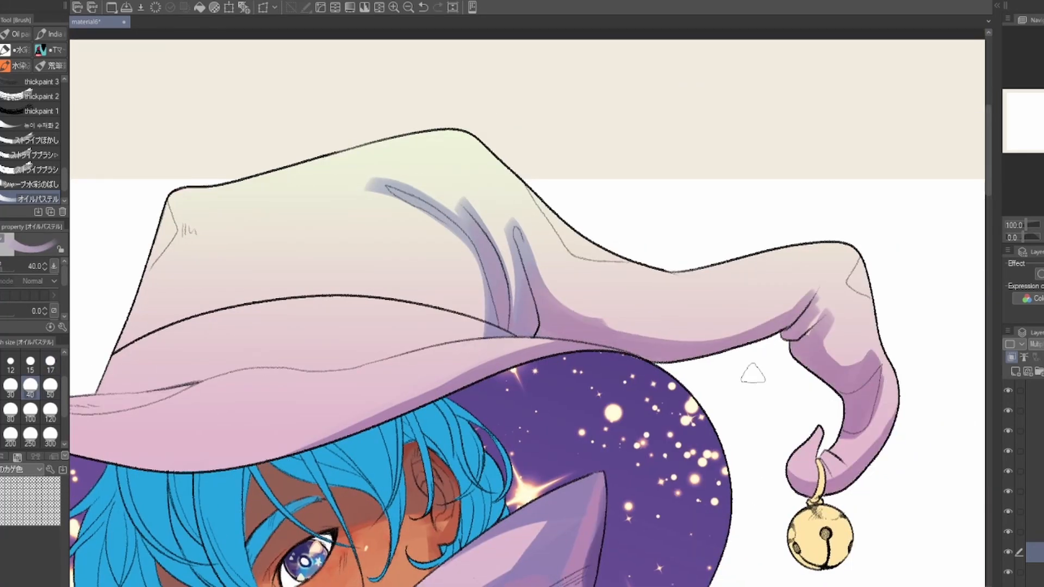
# Step: Add shading around the hat's band and the base of the crown folds
pyautogui.moveTo(337, 288); pyautogui.dragTo(689, 291)
pyautogui.moveTo(521, 215); pyautogui.dragTo(465, 375)
pyautogui.moveTo(535, 256); pyautogui.dragTo(515, 313)
pyautogui.moveTo(598, 326); pyautogui.dragTo(440, 310)
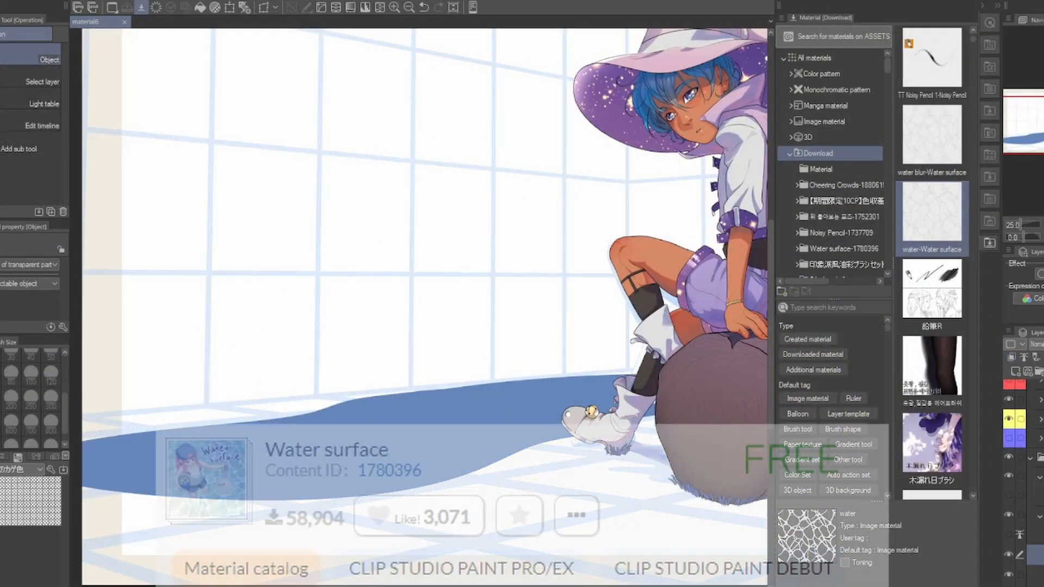
# Step: Place the downloaded water-Water surface image material on the canvas over the background and collapse the material palette
pyautogui.moveTo(932, 214); pyautogui.dragTo(584, 274)
pyautogui.click(996, 6)
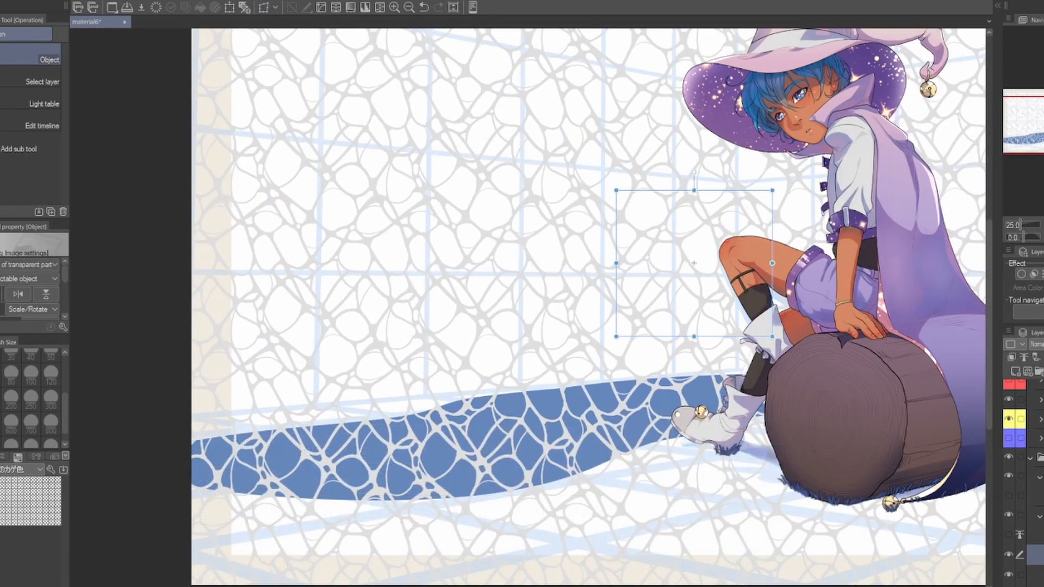
pyautogui.scroll(-3, 527, 308)
pyautogui.scroll(2, 527, 308)
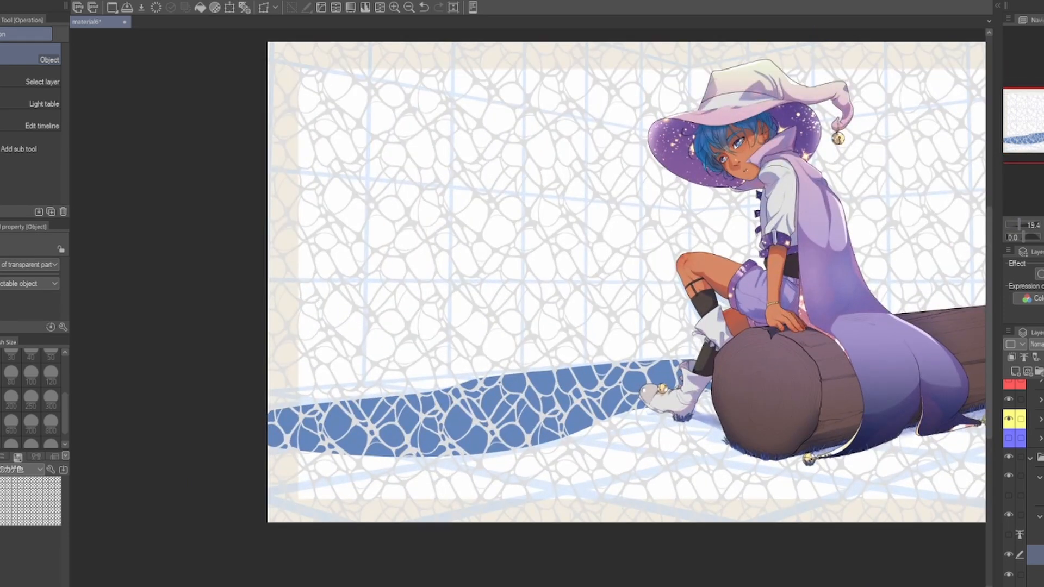
# Step: Copy a rectangular area of the water pattern, paste it as a new layer and hide the original pattern layer
pyautogui.press('m')
pyautogui.moveTo(420, 126); pyautogui.dragTo(959, 364)
pyautogui.hotkey('ctrl', 'c')
pyautogui.hotkey('ctrl', 'v')
pyautogui.click(1008, 575)
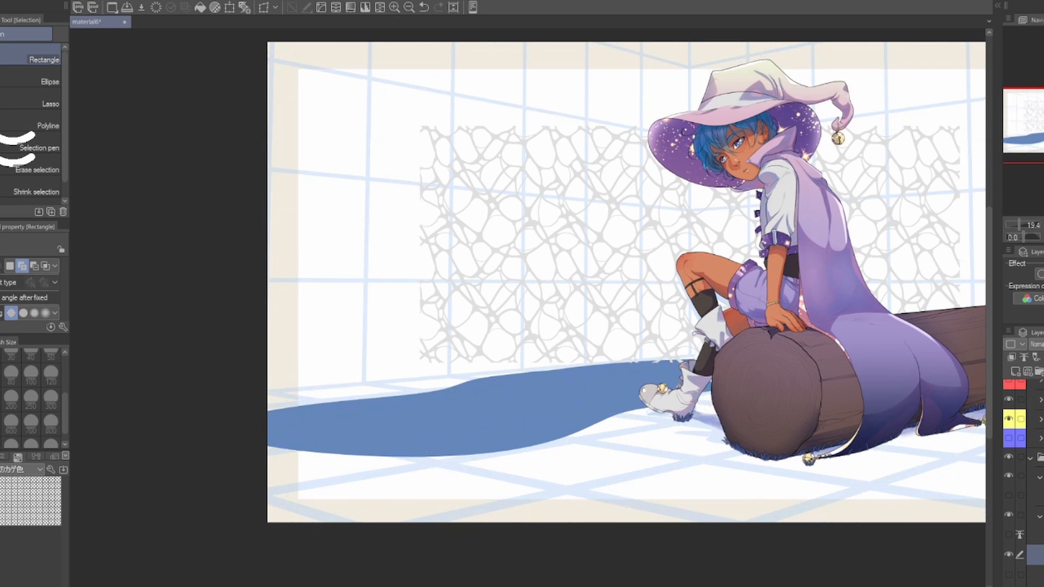
# Step: Free-transform the pasted water pattern into a flat perspective covering the blue pond, and apply the transformation
pyautogui.click(264, 8)
pyautogui.moveTo(689, 244); pyautogui.dragTo(540, 383)
pyautogui.moveTo(266, 265); pyautogui.dragTo(71, 431)
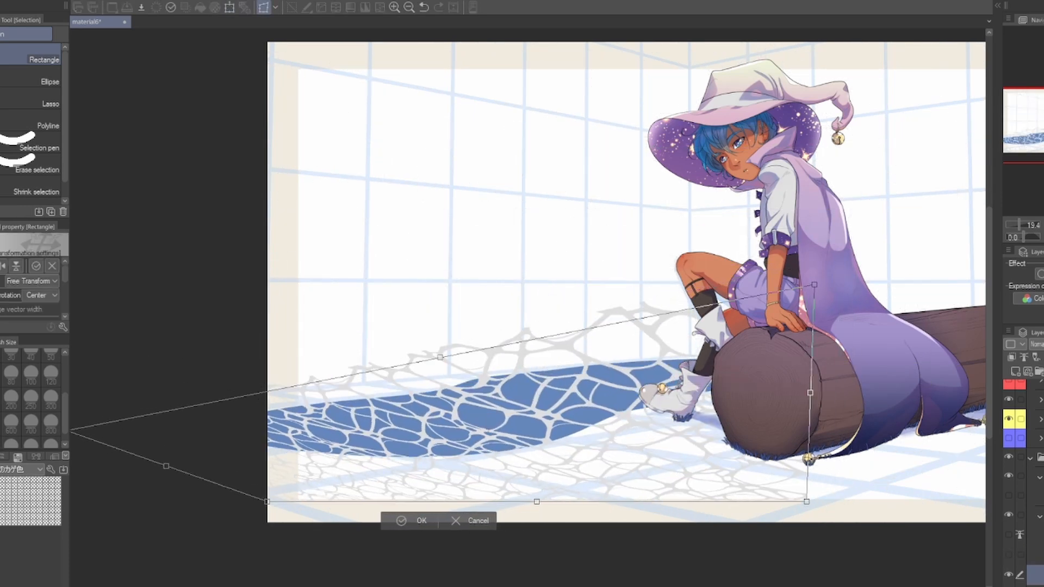
pyautogui.moveTo(806, 265); pyautogui.dragTo(691, 356)
pyautogui.moveTo(806, 502); pyautogui.dragTo(1003, 366)
pyautogui.moveTo(690, 356); pyautogui.dragTo(743, 342)
pyautogui.moveTo(118, 421); pyautogui.dragTo(111, 399)
pyautogui.moveTo(543, 347); pyautogui.dragTo(409, 333)
pyautogui.press('Return')
# Step: Clip the warped water pattern layer to the blue pond shape
pyautogui.scroll(5, 349, 394)
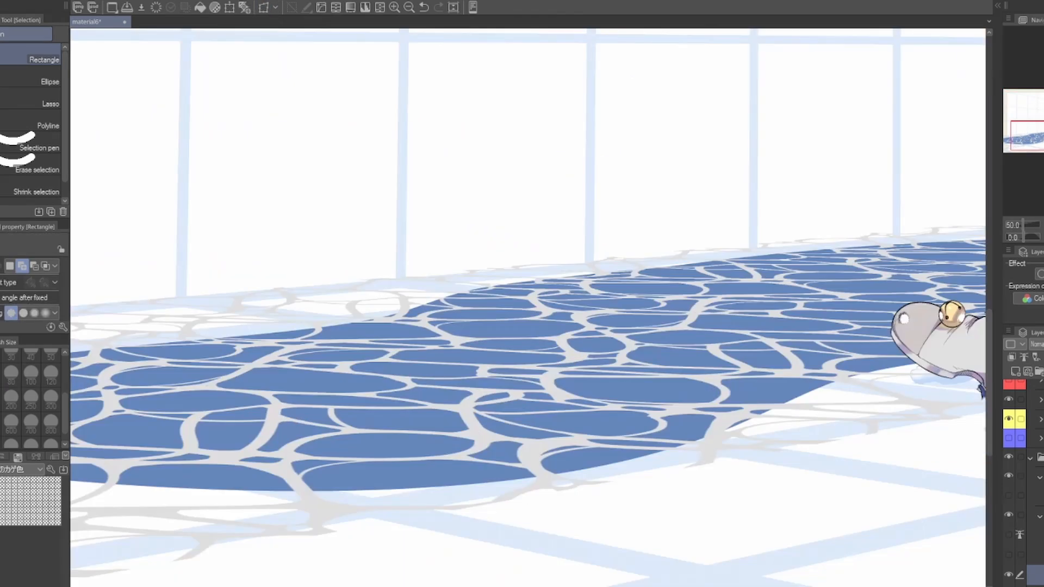
pyautogui.moveTo(527, 348); pyautogui.dragTo(573, 336)
pyautogui.scroll(-1, 1028, 484)
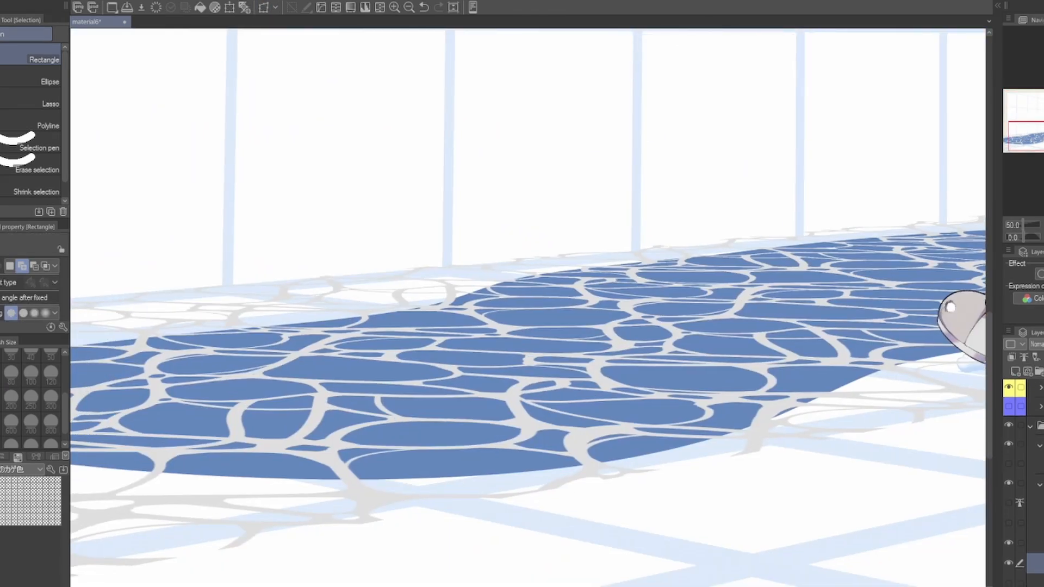
pyautogui.click(1011, 357)
pyautogui.press('k')
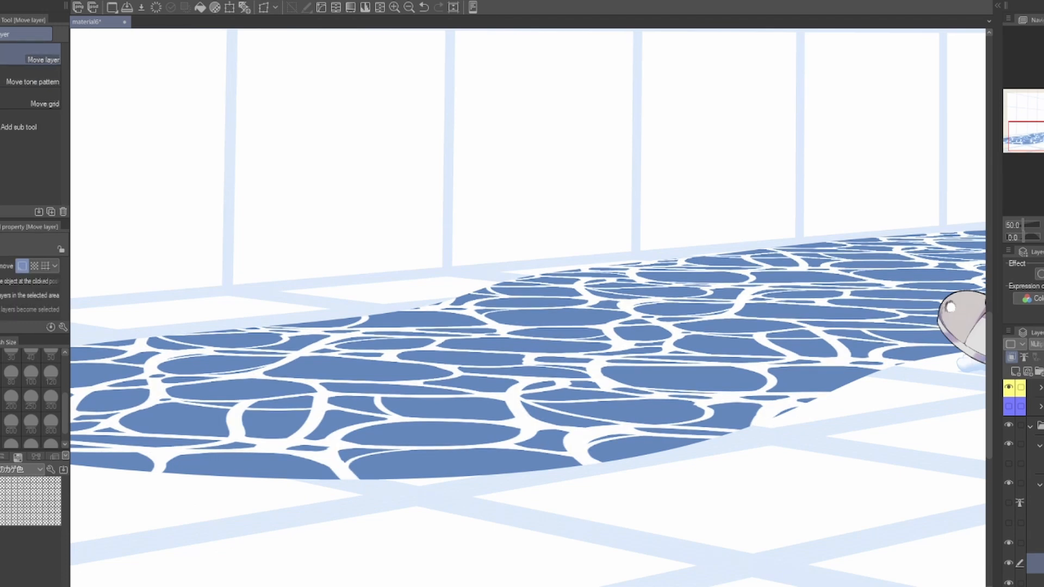
pyautogui.moveTo(527, 348); pyautogui.dragTo(527, 353)
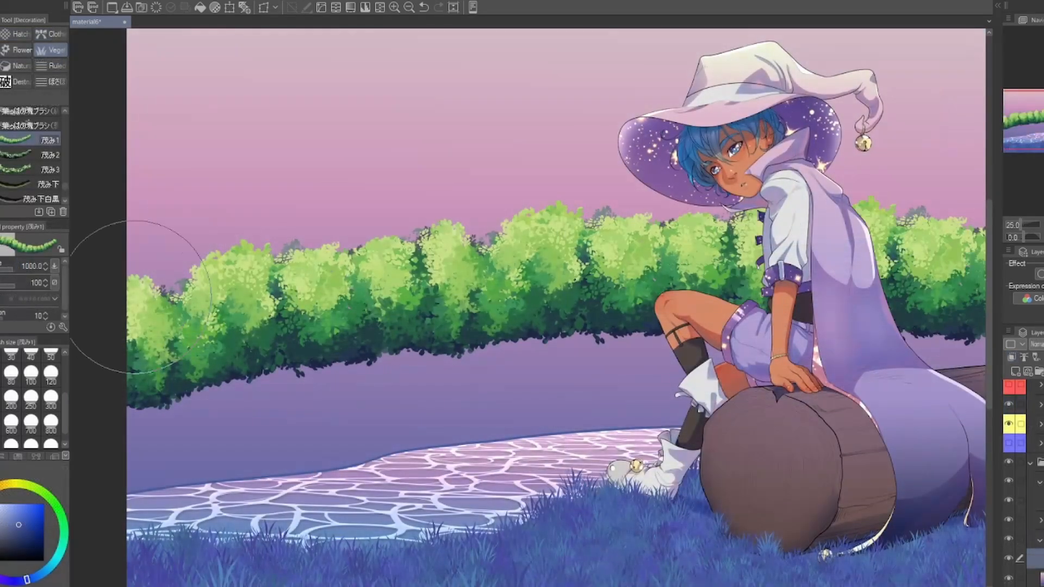
# Step: Try painting bush rows behind the witch with the 茂み1 and 茂み3 brushes, undoing unsatisfactory strokes
pyautogui.moveTo(267, 311); pyautogui.dragTo(702, 288)
pyautogui.hotkey('ctrl', 'z')
pyautogui.moveTo(501, 332); pyautogui.dragTo(1033, 315)
pyautogui.click(50, 169)
pyautogui.moveTo(288, 387); pyautogui.dragTo(986, 326)
pyautogui.hotkey('ctrl', 'z')
pyautogui.moveTo(846, 360); pyautogui.dragTo(683, 346)
pyautogui.moveTo(225, 353); pyautogui.dragTo(984, 356)
# Step: Try overlapping 茂み2 and 茂み3 bush rows in front of the lighter 茂み1 foliage
pyautogui.click(50, 155)
pyautogui.hotkey('ctrl', 'z')
pyautogui.moveTo(321, 318); pyautogui.dragTo(983, 304)
pyautogui.hotkey('ctrl', 'z')
pyautogui.moveTo(514, 299); pyautogui.dragTo(984, 304)
pyautogui.click(50, 141)
pyautogui.moveTo(550, 253); pyautogui.dragTo(984, 253)
pyautogui.click(50, 169)
pyautogui.moveTo(462, 375)
pyautogui.mouseDown()
pyautogui.moveTo(389, 369)
pyautogui.moveTo(680, 361)
pyautogui.moveTo(426, 263)
pyautogui.moveTo(417, 396)
pyautogui.mouseUp()
pyautogui.moveTo(456, 322); pyautogui.dragTo(934, 326)
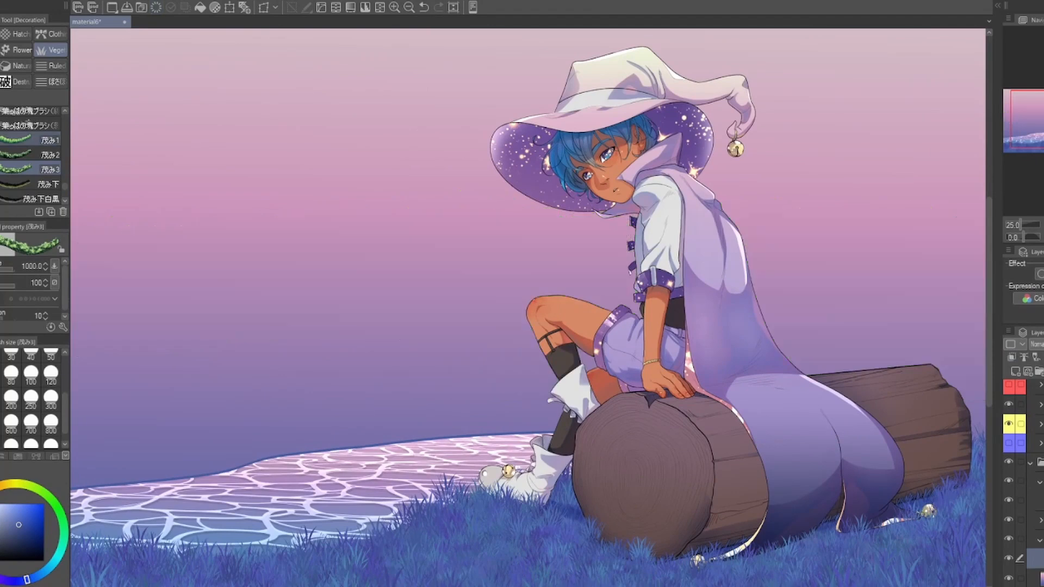
# Step: Try painting straight 茂み1 and 茂み2 bush rows from canvas edge to edge, and undo both rows
pyautogui.click(50, 140)
pyautogui.scroll(-1, 256, 244)
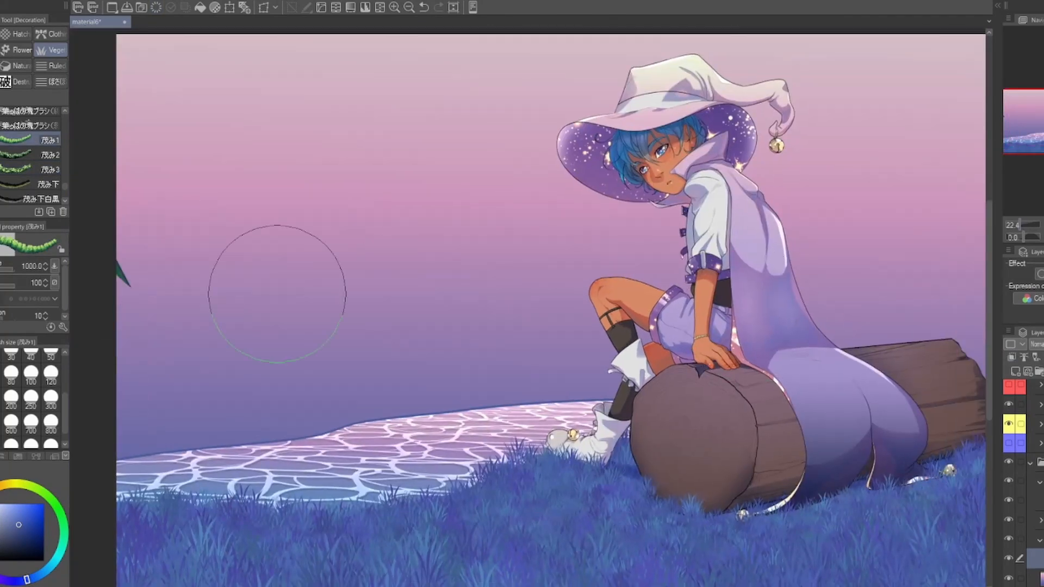
pyautogui.keyDown('shift'); pyautogui.click(924, 258); pyautogui.keyUp('shift')
pyautogui.moveTo(924, 258); pyautogui.dragTo(870, 256)
pyautogui.hotkey('ctrl', 'z')
pyautogui.hotkey('ctrl', '-')
pyautogui.hotkey('ctrl', '-')
pyautogui.hotkey('ctrl', '+')
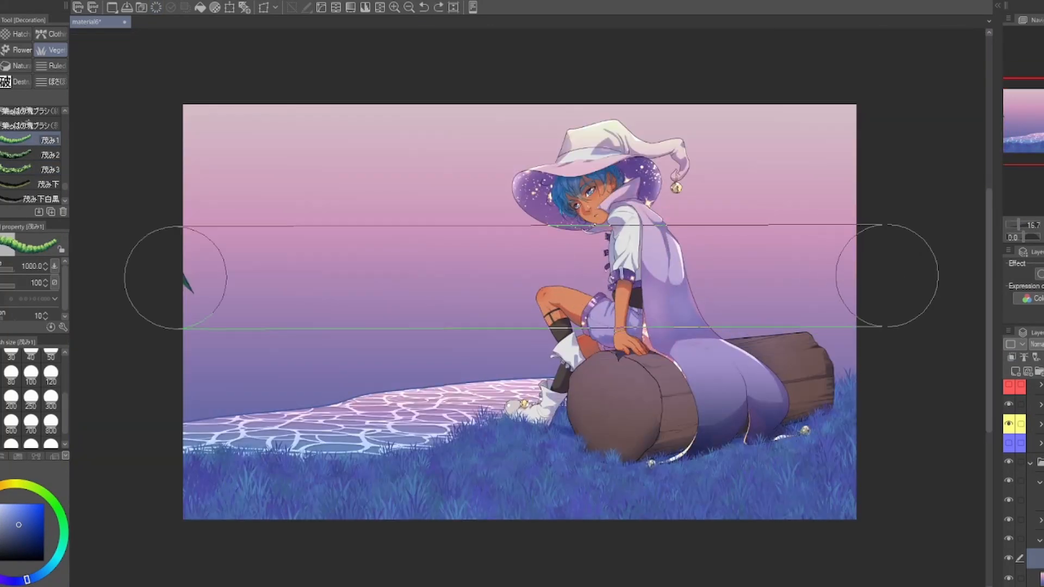
pyautogui.keyDown('shift'); pyautogui.click(176, 277); pyautogui.keyUp('shift')
pyautogui.moveTo(149, 311); pyautogui.dragTo(874, 302)
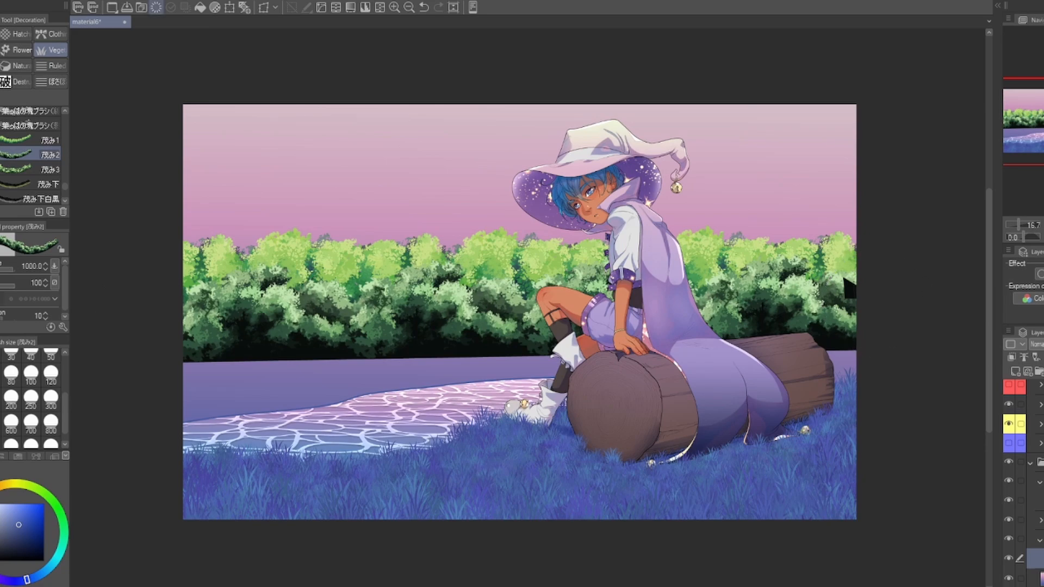
pyautogui.hotkey('ctrl', 'z')
pyautogui.hotkey('ctrl', 'z')
# Step: Paint overlapping bush rows behind the witch using the 茂み1, 茂み2 and 茂み3 brushes
pyautogui.click(38, 141)
pyautogui.hotkey('ctrl', '0')
pyautogui.moveTo(174, 269)
pyautogui.mouseDown()
pyautogui.moveTo(542, 240)
pyautogui.moveTo(976, 244)
pyautogui.mouseUp()
pyautogui.click(38, 154)
pyautogui.moveTo(325, 325); pyautogui.dragTo(976, 309)
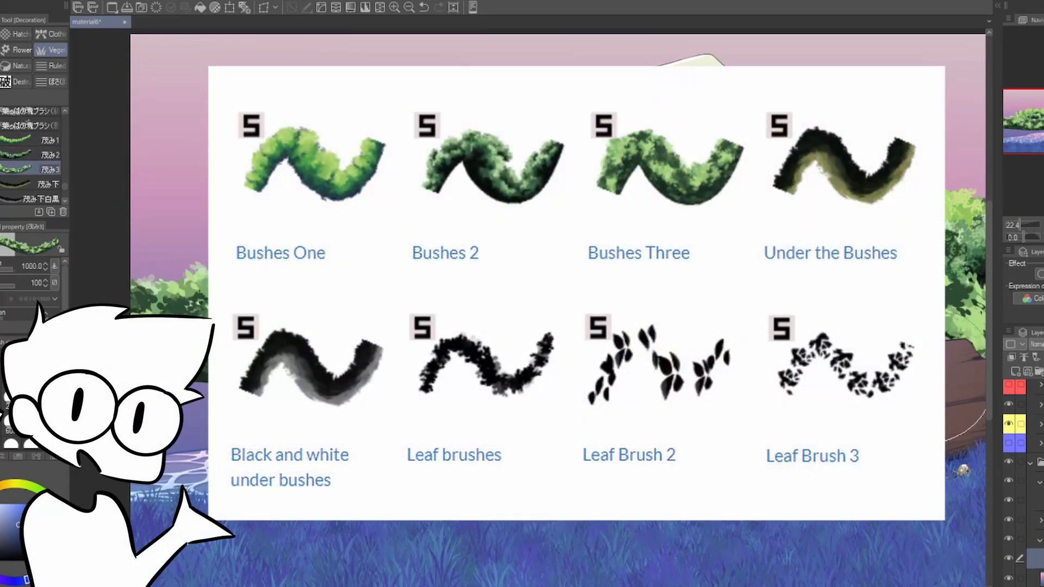
pyautogui.moveTo(576, 304); pyautogui.dragTo(506, 287)
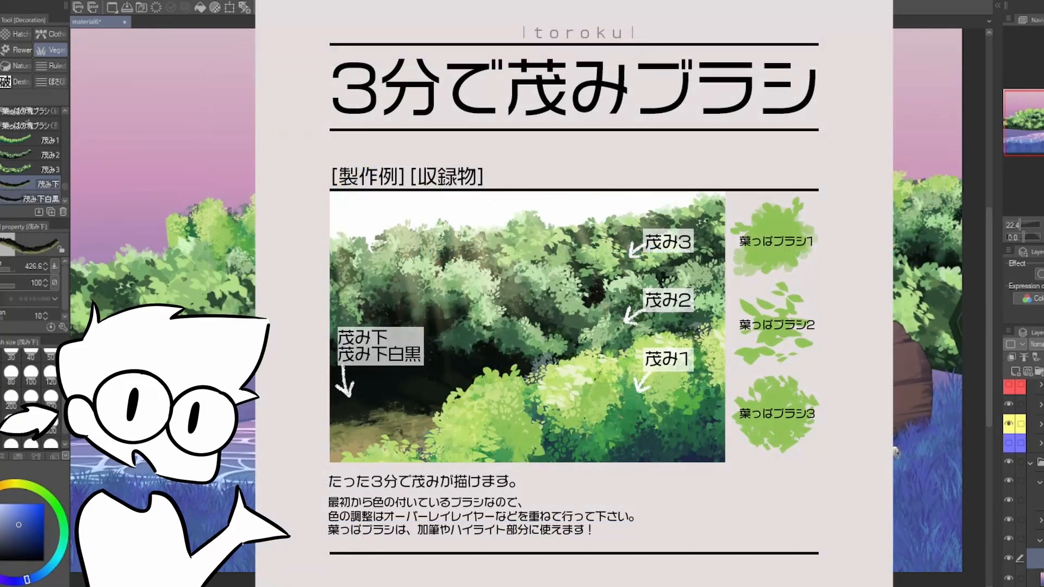
pyautogui.moveTo(576, 304); pyautogui.dragTo(695, 296)
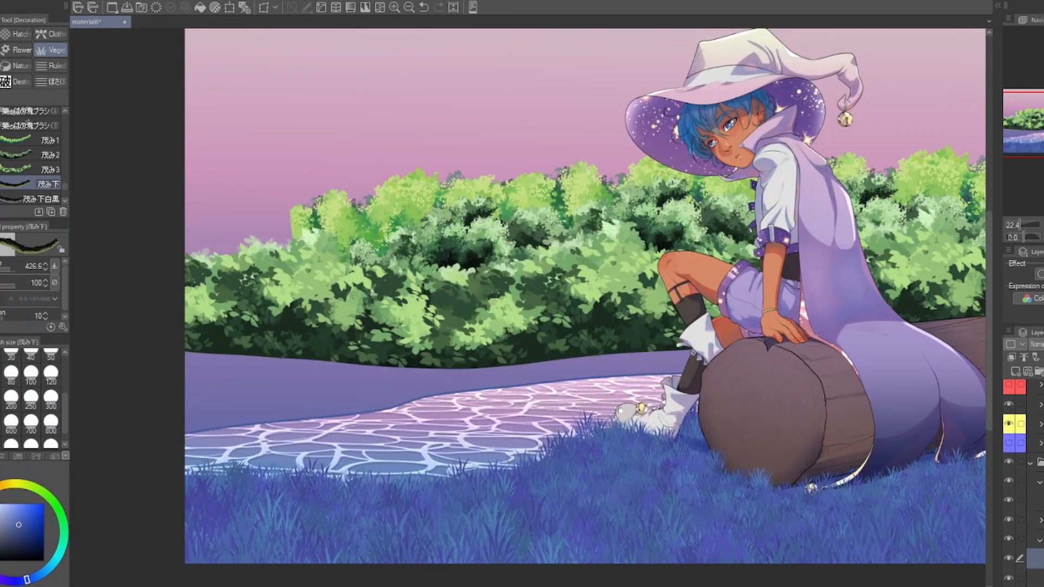
# Step: Paint the dark undergrowth and bank beneath the bushes with the 茂み下 brush at size 500
pyautogui.moveTo(186, 359); pyautogui.dragTo(791, 353)
pyautogui.hotkey('ctrl', 'z')
pyautogui.scroll(-2, 31, 400)
pyautogui.click(1, 417)
pyautogui.moveTo(186, 360); pyautogui.dragTo(701, 355)
pyautogui.moveTo(876, 404); pyautogui.dragTo(843, 415)
pyautogui.moveTo(759, 563); pyautogui.dragTo(750, 584)
pyautogui.moveTo(808, 493)
pyautogui.mouseDown()
pyautogui.moveTo(783, 502)
pyautogui.moveTo(818, 506)
pyautogui.mouseUp()
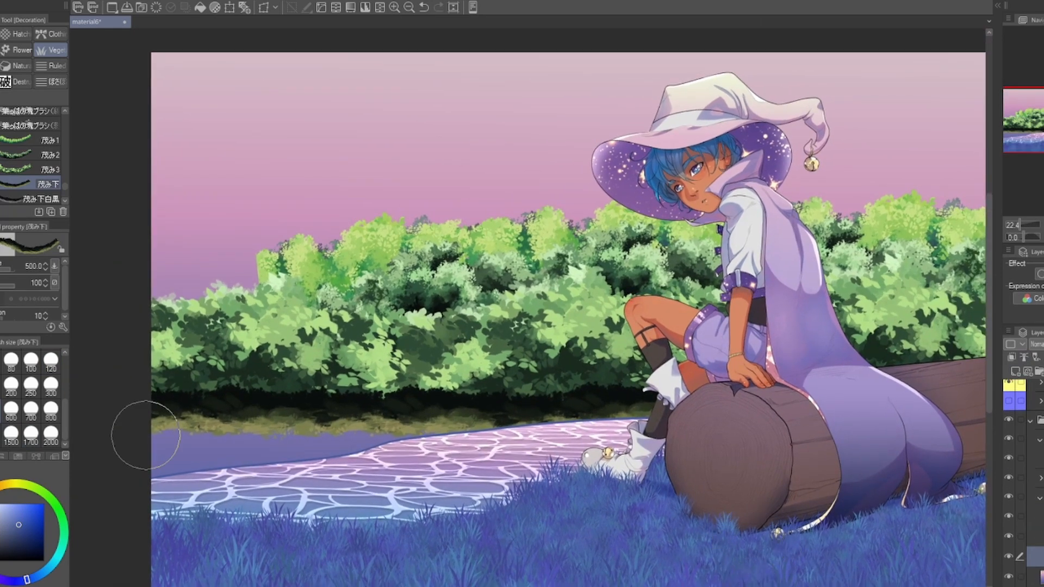
# Step: Try the 葉っぱブラシ leaf brushes on the sky above the bushes and undo the marks
pyautogui.moveTo(496, 439); pyautogui.dragTo(612, 494)
pyautogui.scroll(2, 312, 174)
pyautogui.scroll(-3, 33, 155)
pyautogui.click(33, 145)
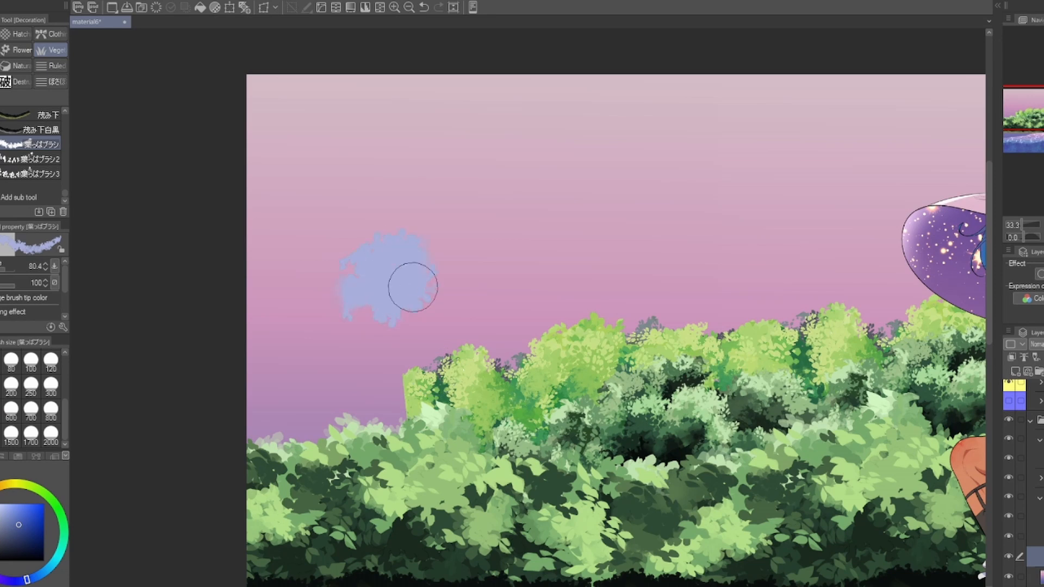
pyautogui.click(33, 174)
pyautogui.hotkey('ctrl', 'z')
pyautogui.moveTo(438, 261); pyautogui.dragTo(476, 282)
pyautogui.moveTo(576, 381); pyautogui.dragTo(505, 285)
pyautogui.hotkey('ctrl', '-')
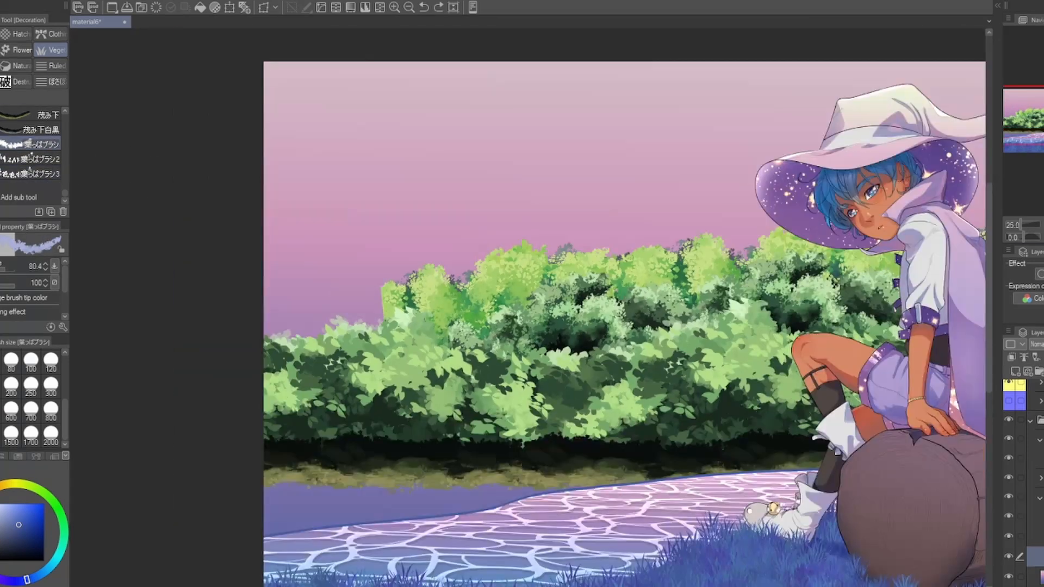
pyautogui.hotkey('ctrl', '+')
# Step: Clear the existing bush foliage and paint a full-width back row of bushes with the 茂み1 brush
pyautogui.click(1035, 536)
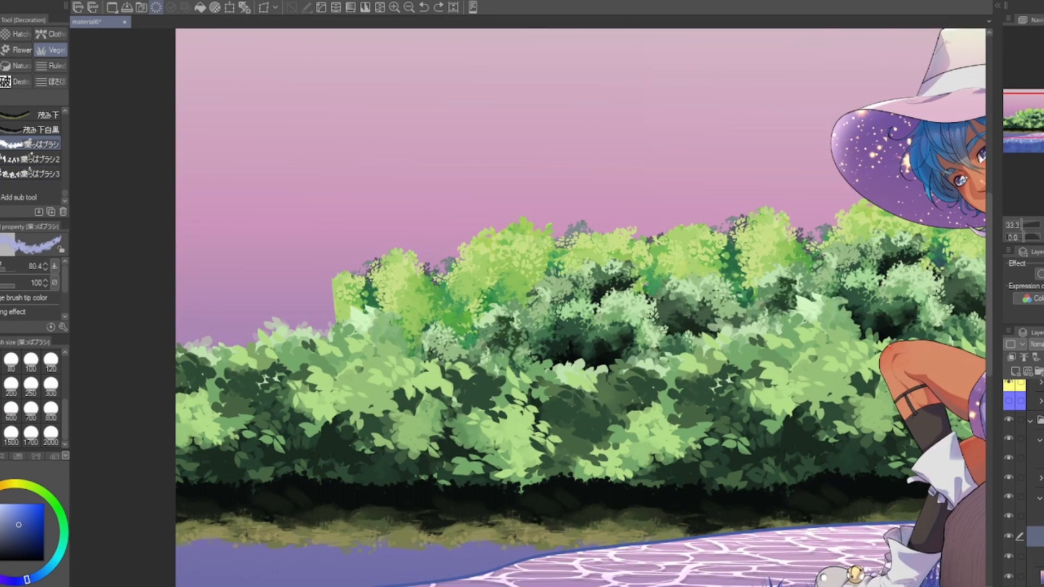
pyautogui.press('Delete')
pyautogui.scroll(3, 33, 155)
pyautogui.click(34, 139)
pyautogui.moveTo(147, 320); pyautogui.dragTo(981, 312)
pyautogui.hotkey('ctrl', '-')
pyautogui.moveTo(815, 304)
pyautogui.mouseDown()
pyautogui.moveTo(617, 338)
pyautogui.moveTo(495, 319)
pyautogui.mouseUp()
pyautogui.moveTo(649, 319); pyautogui.dragTo(948, 320)
pyautogui.hotkey('ctrl', 'z')
pyautogui.moveTo(648, 298); pyautogui.dragTo(957, 300)
pyautogui.moveTo(543, 326); pyautogui.dragTo(638, 318)
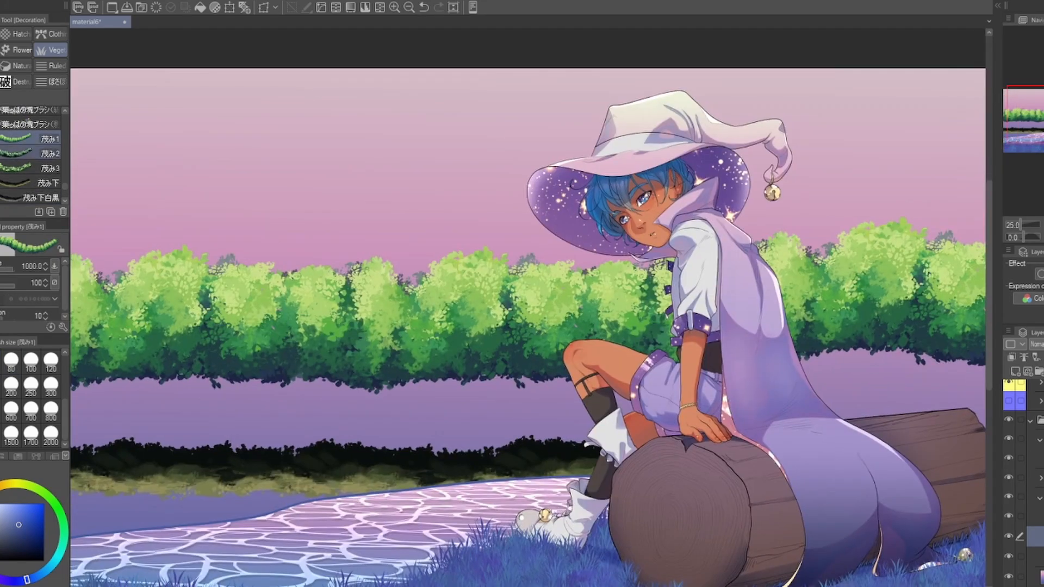
# Step: Paint a middle row of 茂み2 bushes and a front row of 茂み3 bushes down to the dark undergrowth
pyautogui.click(1035, 535)
pyautogui.moveTo(109, 350); pyautogui.dragTo(973, 364)
pyautogui.hotkey('ctrl', 'z')
pyautogui.hotkey('ctrl', 'z')
pyautogui.moveTo(187, 380); pyautogui.dragTo(978, 356)
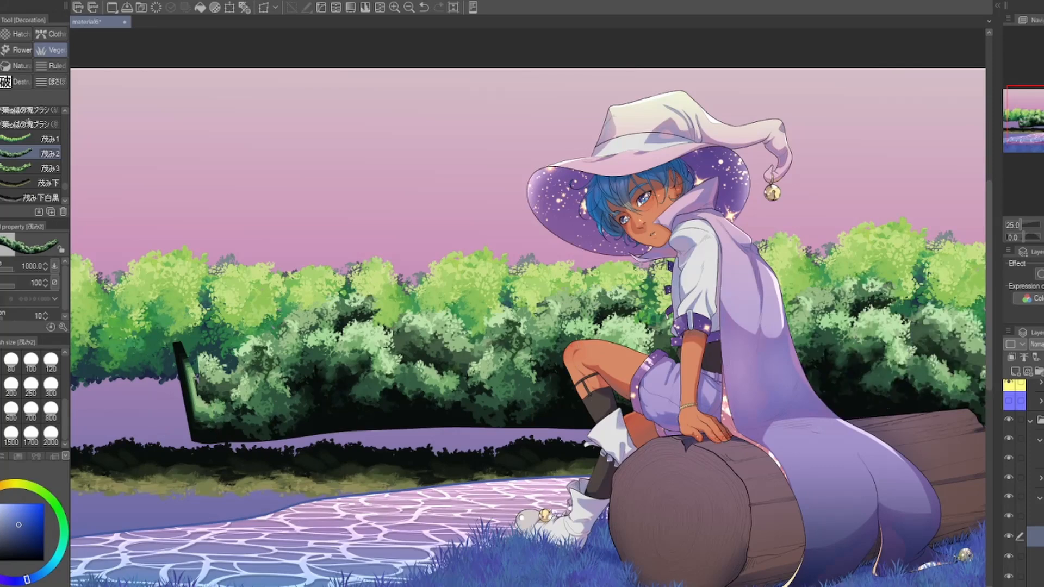
pyautogui.moveTo(544, 326); pyautogui.dragTo(668, 313)
pyautogui.click(34, 139)
pyautogui.moveTo(180, 359); pyautogui.dragTo(647, 359)
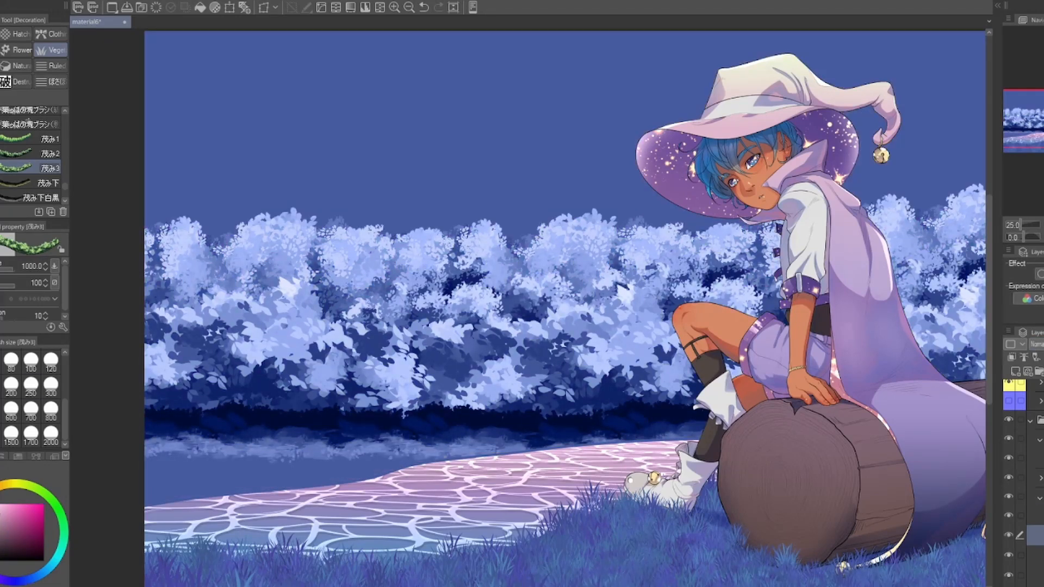
# Step: Try tinting the whole background blue and violet with the Soft airbrush at size 2000
pyautogui.press('b')
pyautogui.moveTo(260, 207)
pyautogui.mouseDown()
pyautogui.moveTo(611, 298)
pyautogui.moveTo(516, 294)
pyautogui.mouseUp()
pyautogui.moveTo(892, 163)
pyautogui.mouseDown()
pyautogui.moveTo(676, 172)
pyautogui.moveTo(730, 175)
pyautogui.mouseUp()
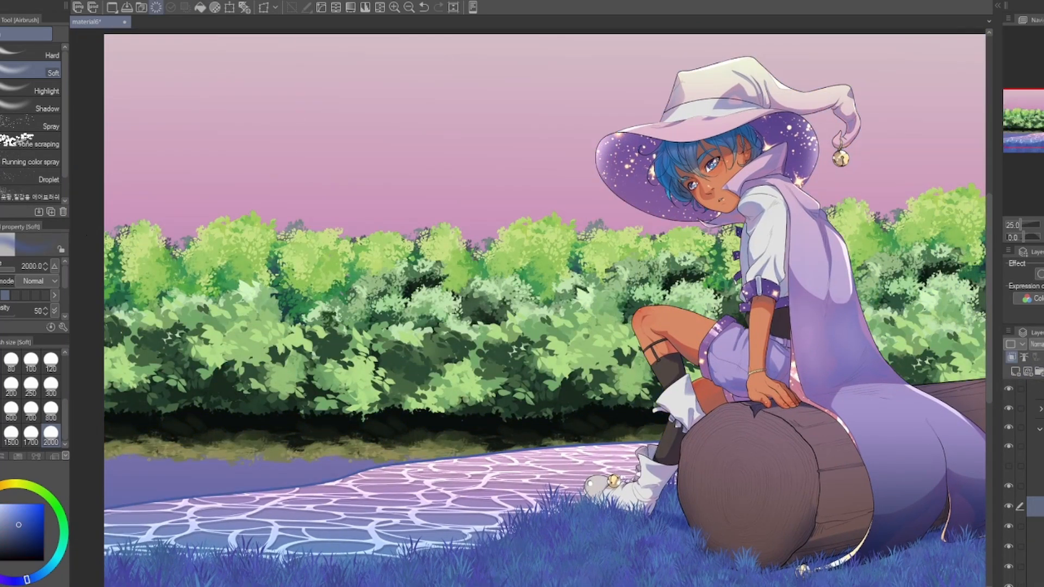
# Step: Recolor the front bushes blue on a Hue layer and airbrush pink-violet areas over them
pyautogui.click(200, 7)
pyautogui.click(1036, 344)
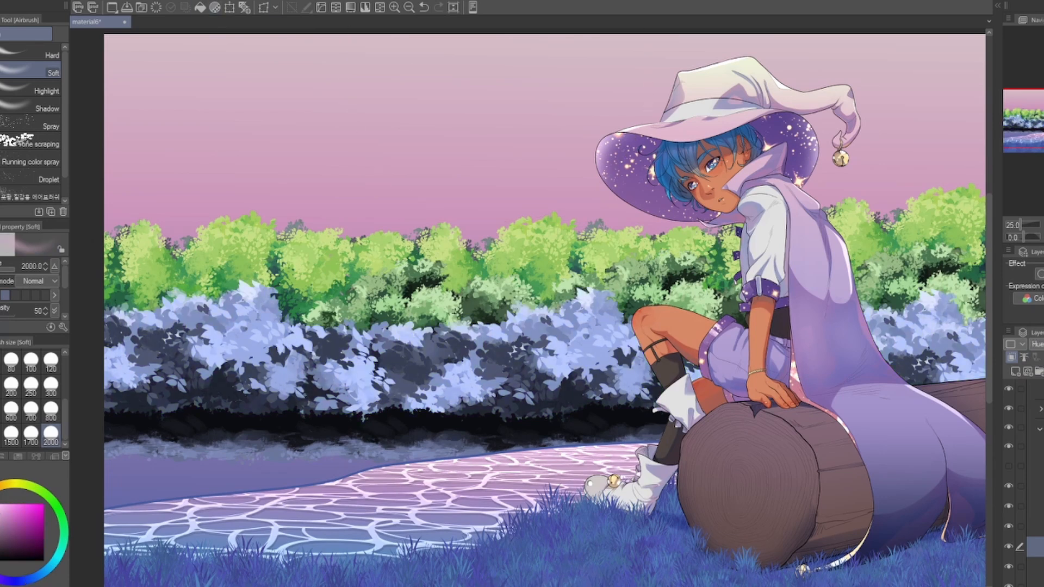
pyautogui.moveTo(614, 412); pyautogui.dragTo(348, 405)
pyautogui.moveTo(795, 493)
pyautogui.mouseDown()
pyautogui.moveTo(725, 479)
pyautogui.moveTo(876, 481)
pyautogui.mouseUp()
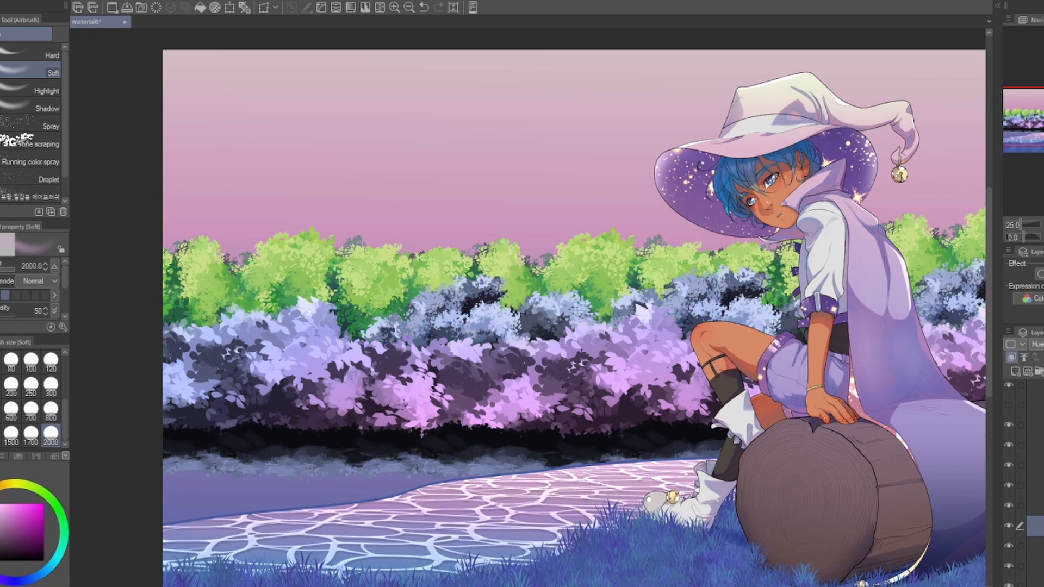
# Step: Airbrush violet tones over parts of the blue middle bush row
pyautogui.keyDown('alt'); pyautogui.click(489, 332); pyautogui.keyUp('alt')
pyautogui.moveTo(476, 362); pyautogui.dragTo(367, 337)
pyautogui.moveTo(833, 431); pyautogui.dragTo(747, 435)
pyautogui.keyDown('alt'); pyautogui.click(625, 326); pyautogui.keyUp('alt')
pyautogui.moveTo(642, 266); pyautogui.dragTo(642, 407)
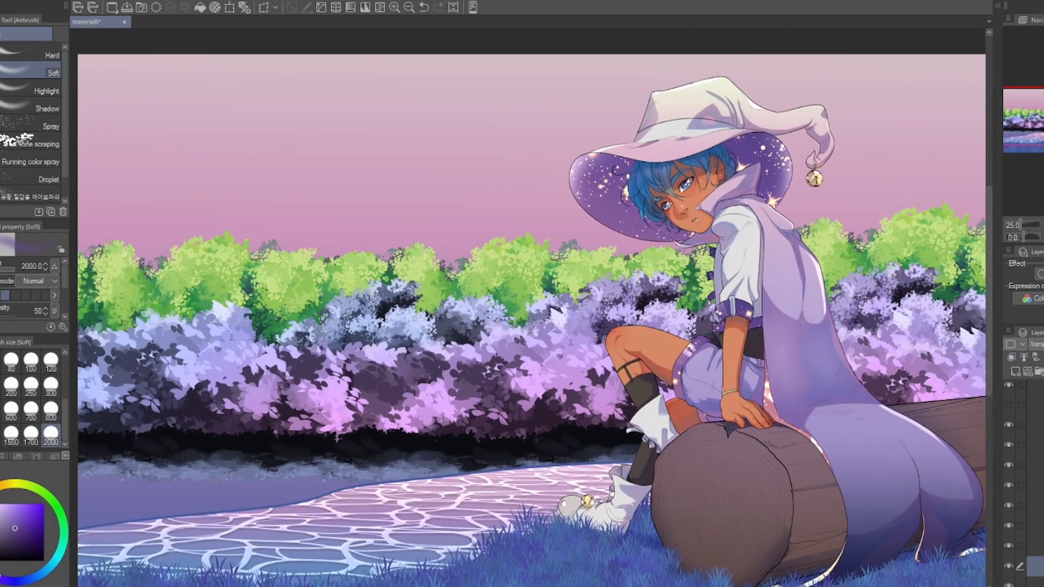
# Step: Recolor the back row of green bushes pink on a Hue layer with the Soft airbrush
pyautogui.moveTo(141, 283); pyautogui.dragTo(891, 261)
pyautogui.keyDown('alt'); pyautogui.click(489, 163); pyautogui.keyUp('alt')
pyautogui.moveTo(774, 208); pyautogui.dragTo(785, 310)
pyautogui.moveTo(893, 513); pyautogui.dragTo(891, 371)
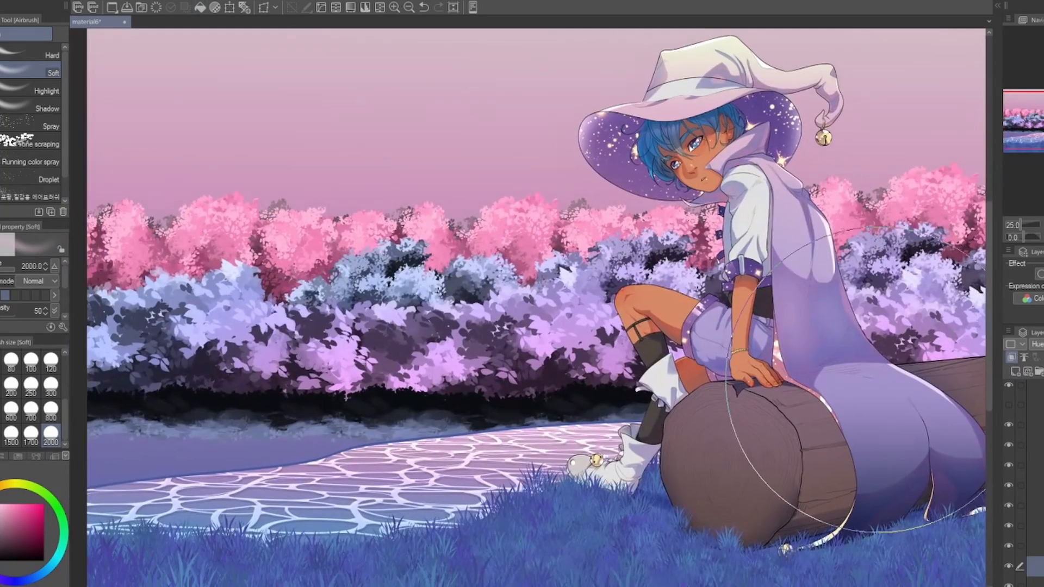
# Step: Blend blue-violet areas into the pink back bushes with the Soft airbrush at size 2000, mainly behind the witch
pyautogui.moveTo(891, 260); pyautogui.dragTo(839, 282)
pyautogui.moveTo(902, 234); pyautogui.dragTo(776, 298)
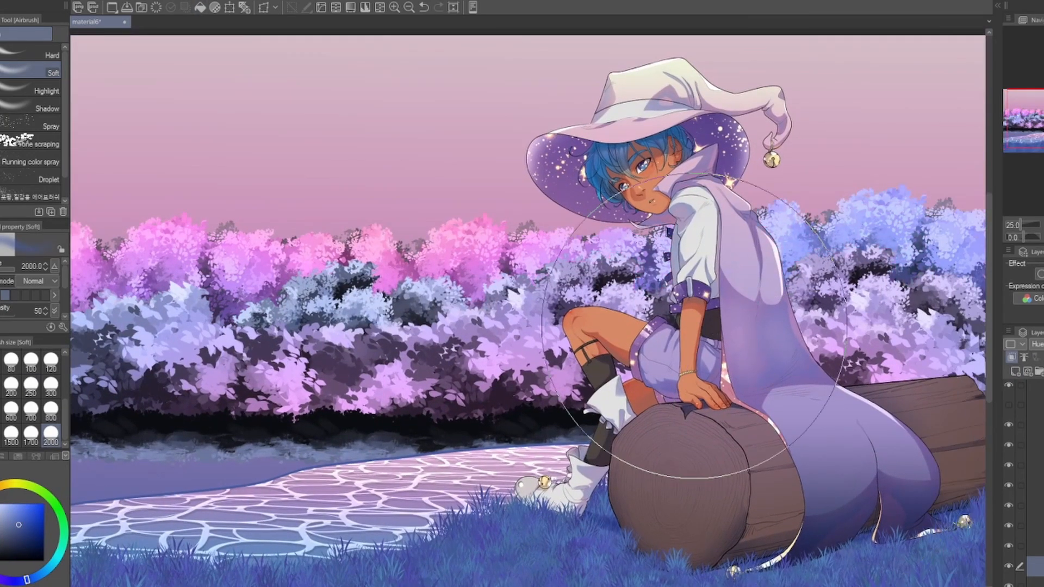
pyautogui.moveTo(919, 233); pyautogui.dragTo(897, 283)
pyautogui.moveTo(874, 384); pyautogui.dragTo(910, 383)
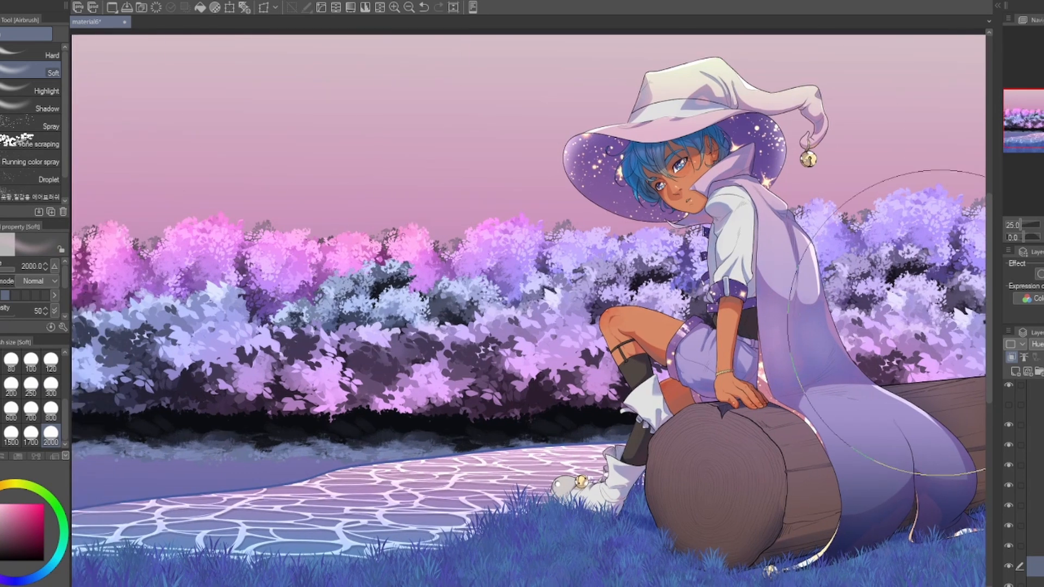
pyautogui.moveTo(909, 474); pyautogui.dragTo(947, 458)
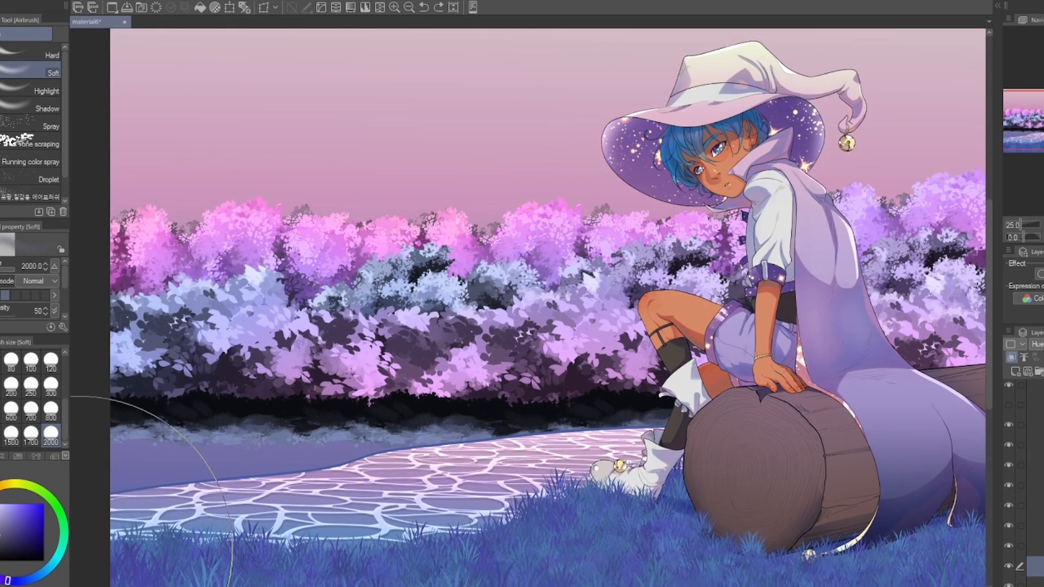
pyautogui.moveTo(624, 279); pyautogui.dragTo(669, 258)
pyautogui.moveTo(908, 419); pyautogui.dragTo(893, 423)
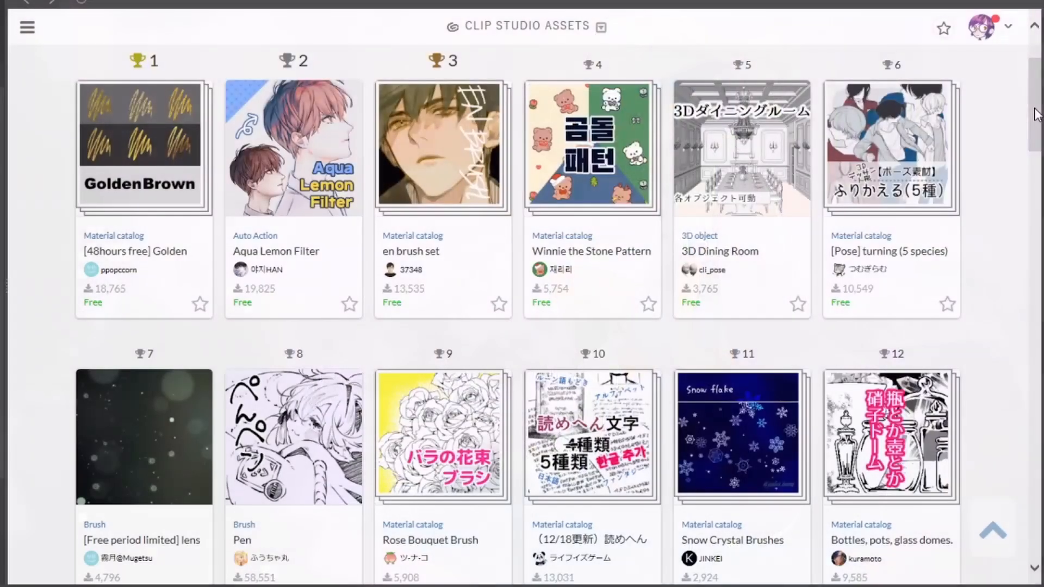
# Step: Switch to Clip Studio Assets and browse the ranked free materials
pyautogui.scroll(-3, 1031, 142)
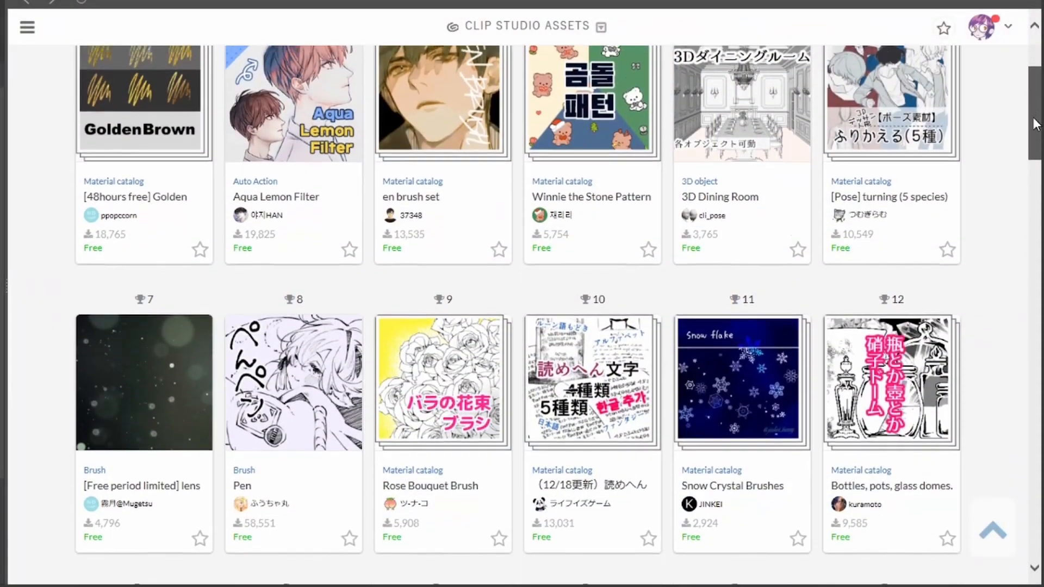